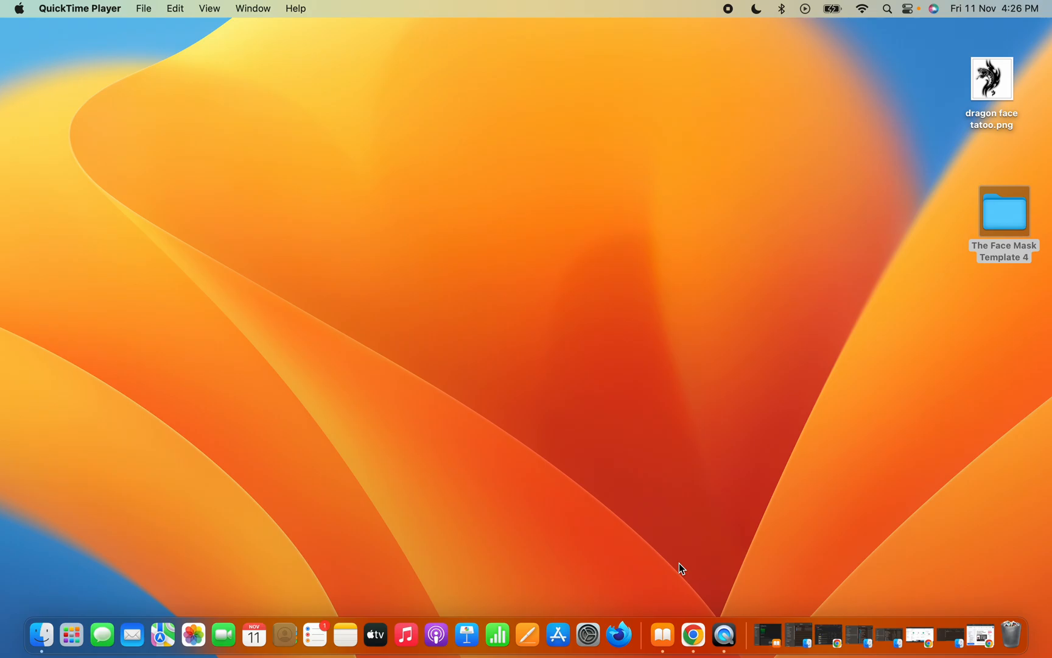
# Open Spark AR Studio and create a blank project
pyautogui.press('super+space')
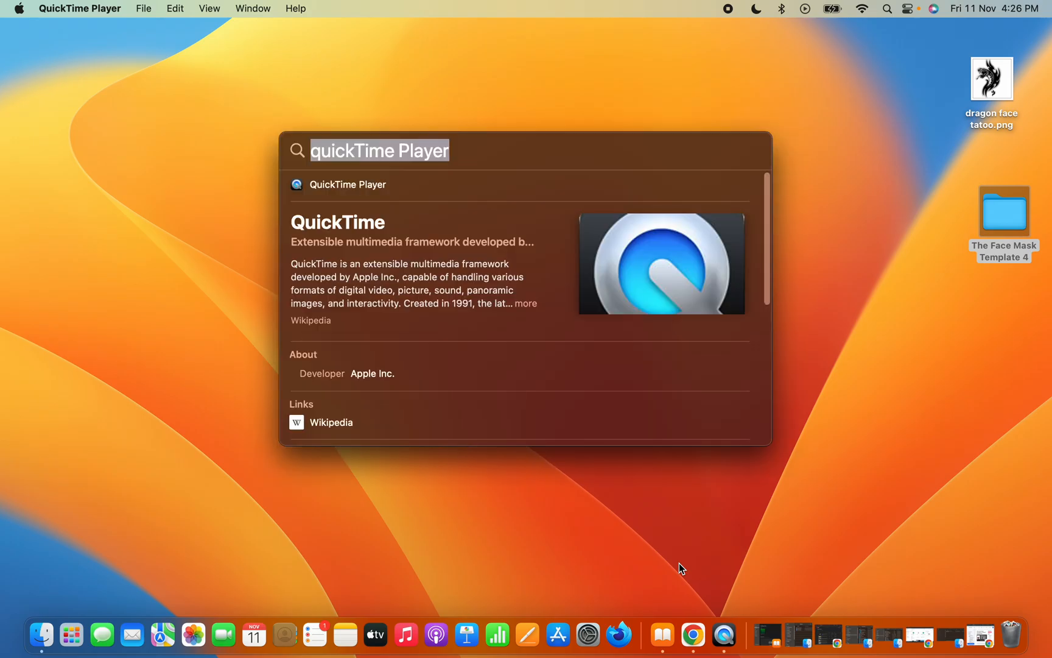
pyautogui.press('BackSpace')
pyautogui.write('spar')
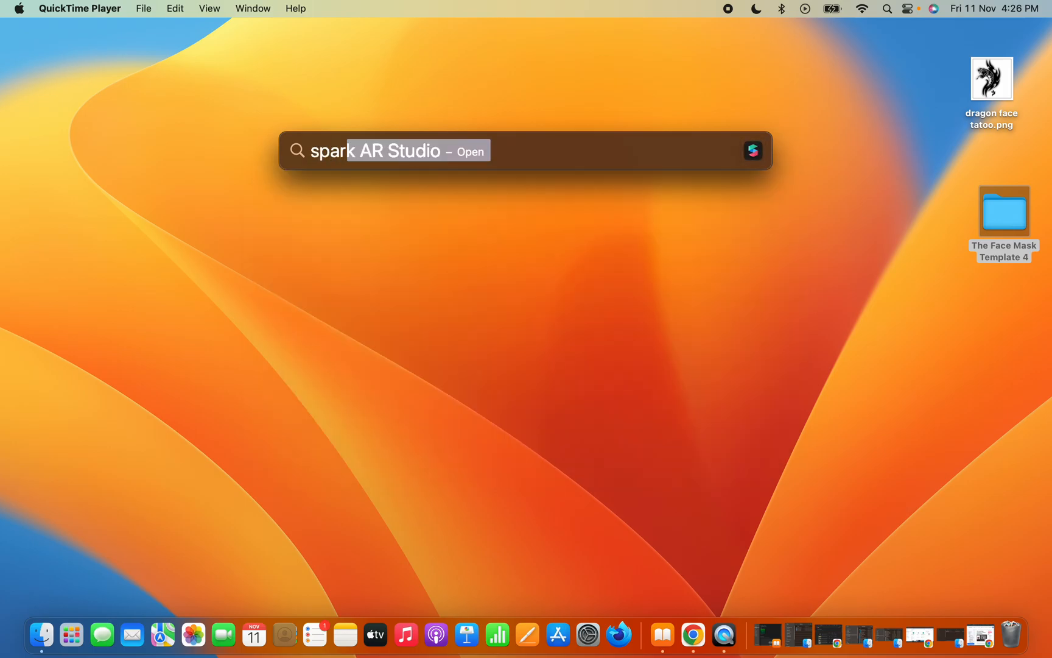
pyautogui.write('k')
pyautogui.press('Right')
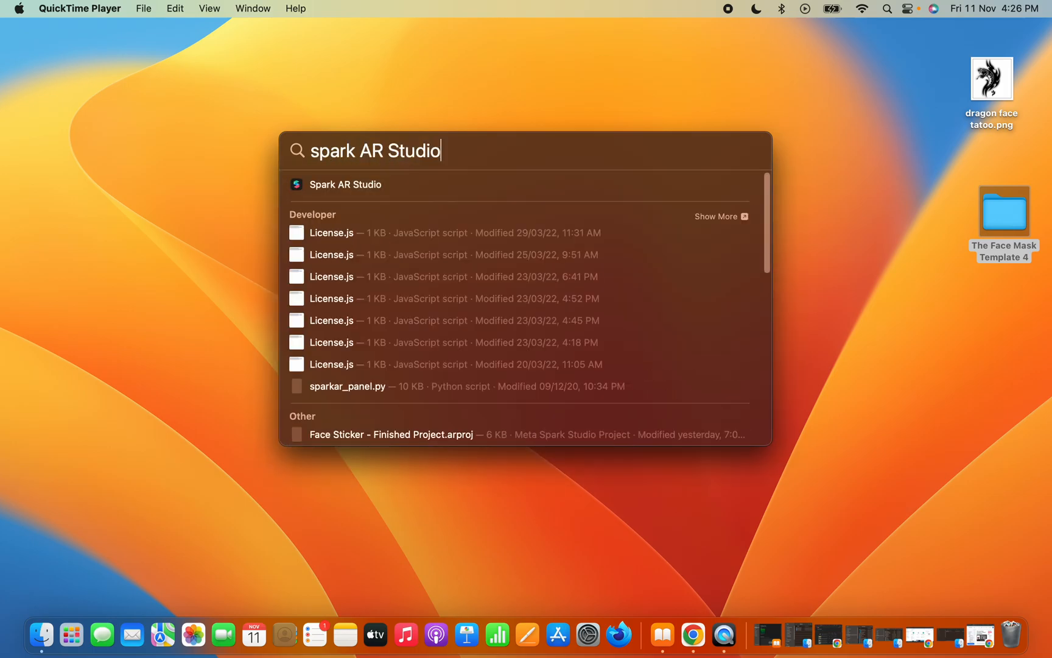
pyautogui.press('Return')
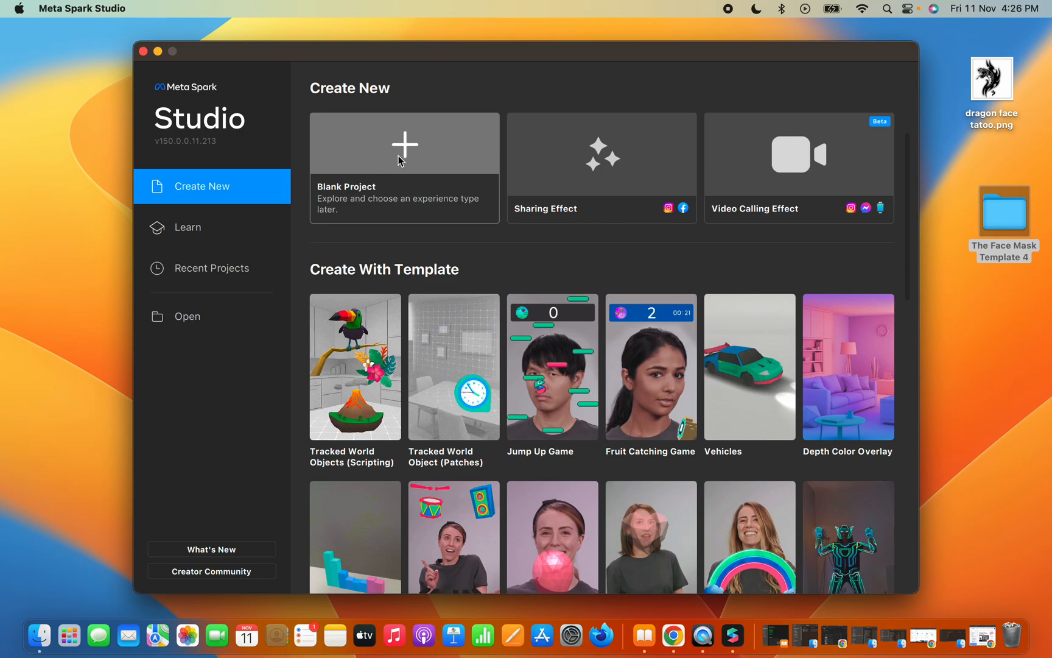
pyautogui.click(423, 168)
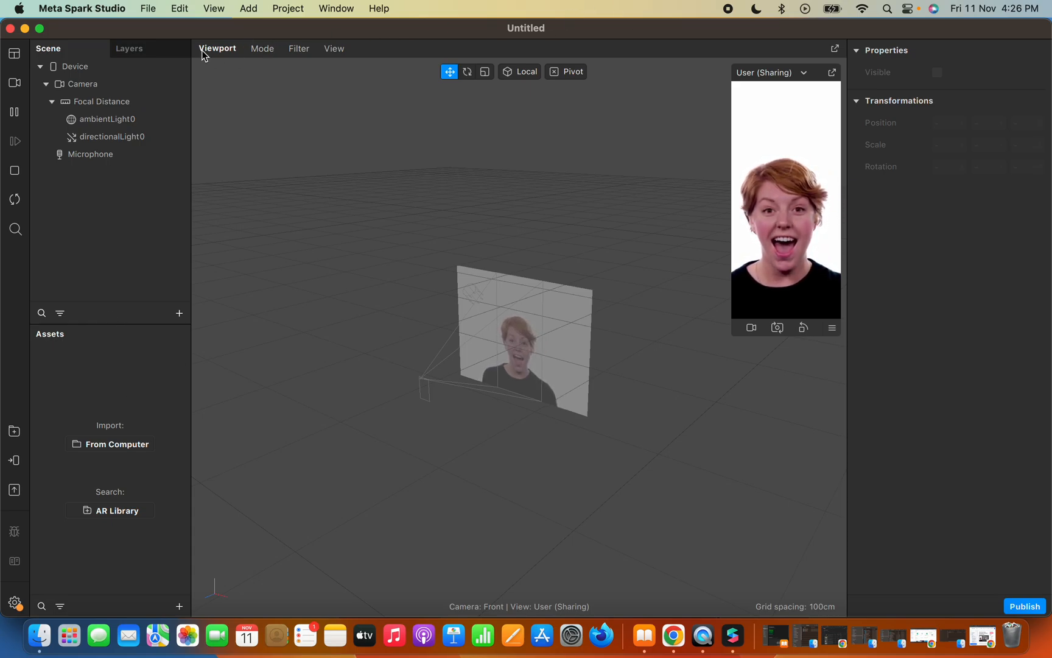
# Shrink the project window to uncover the desktop and import dragon face tatoo.png into the assets as a texture
pyautogui.click(39, 28)
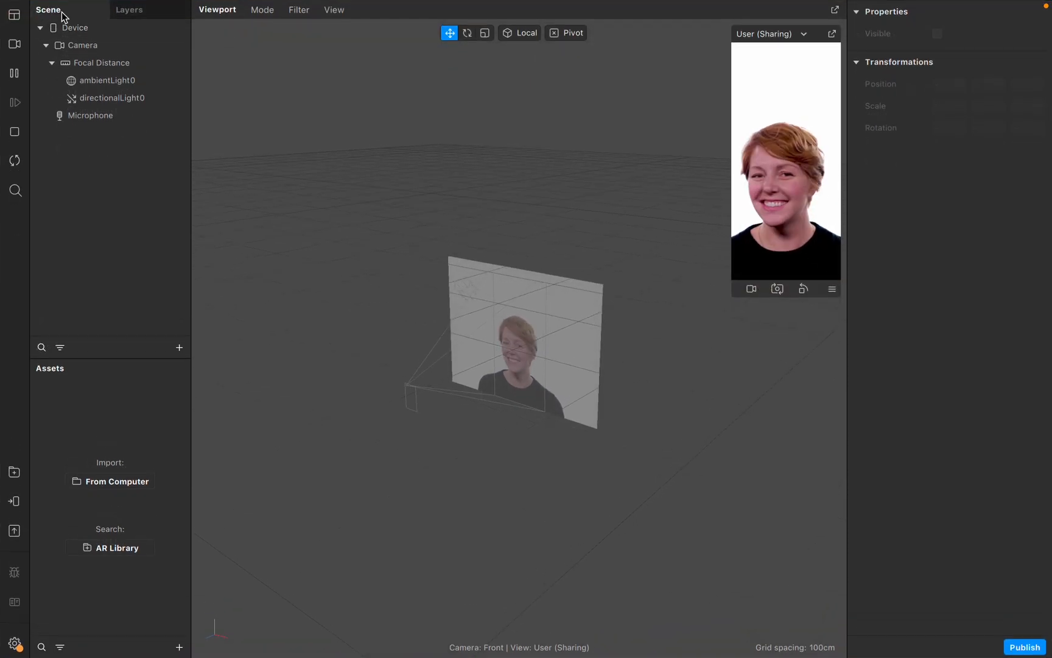
pyautogui.click(39, 28)
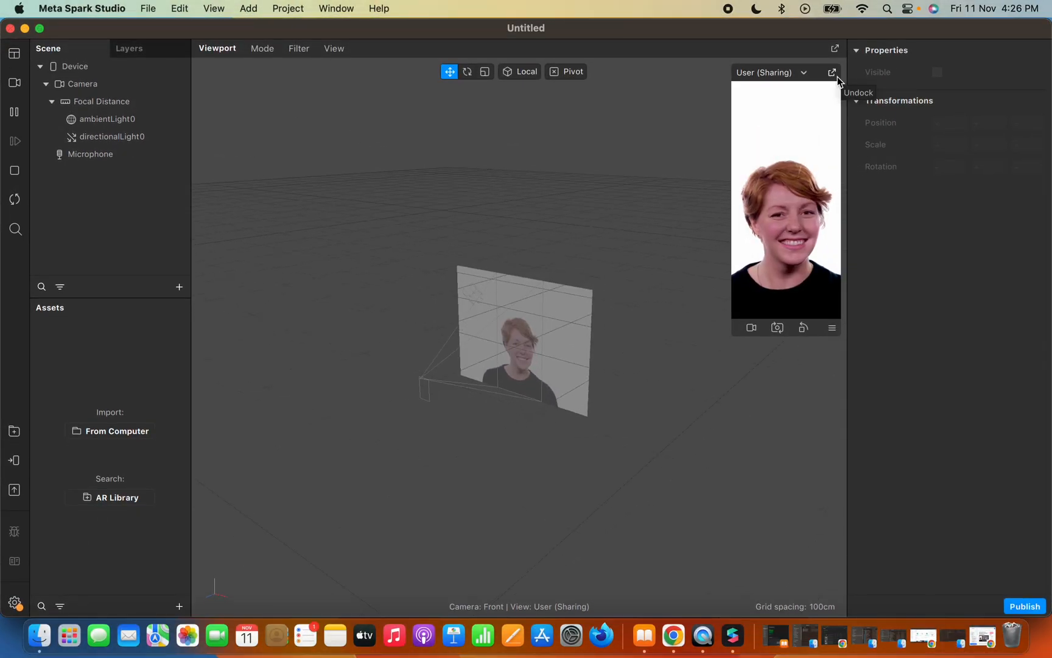
pyautogui.moveTo(773, 33); pyautogui.dragTo(723, 23)
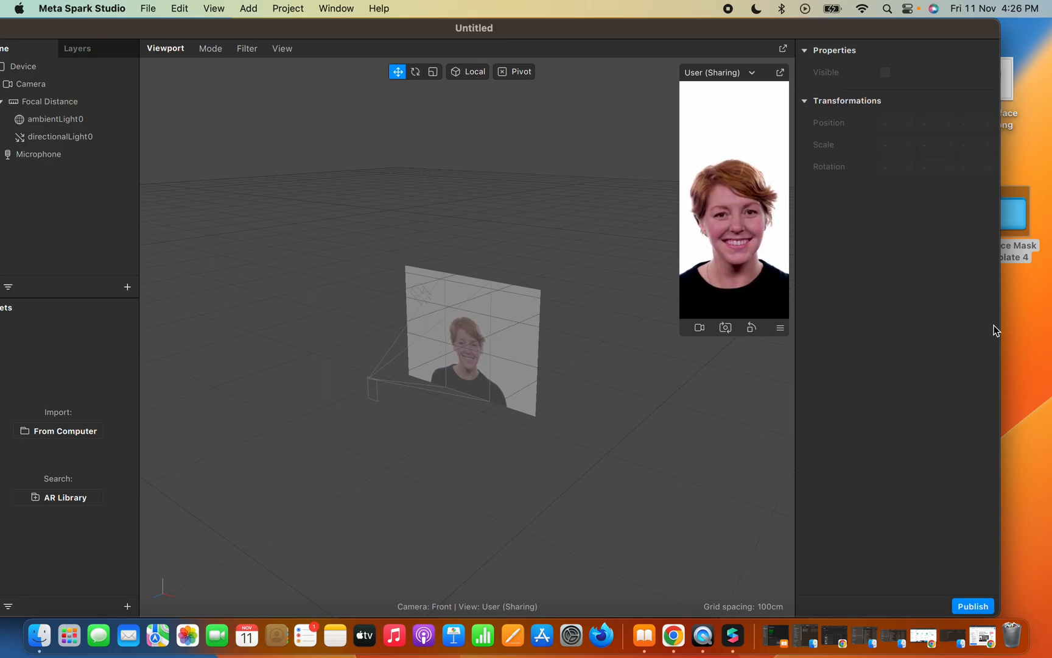
pyautogui.moveTo(998, 326); pyautogui.dragTo(827, 268)
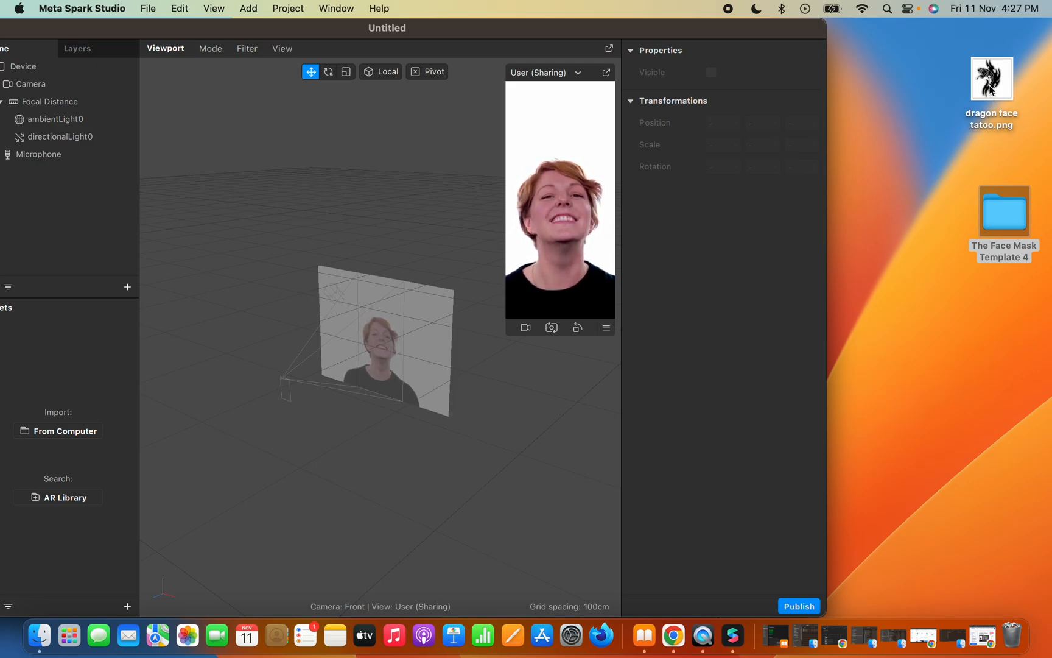
pyautogui.moveTo(990, 88); pyautogui.dragTo(91, 342)
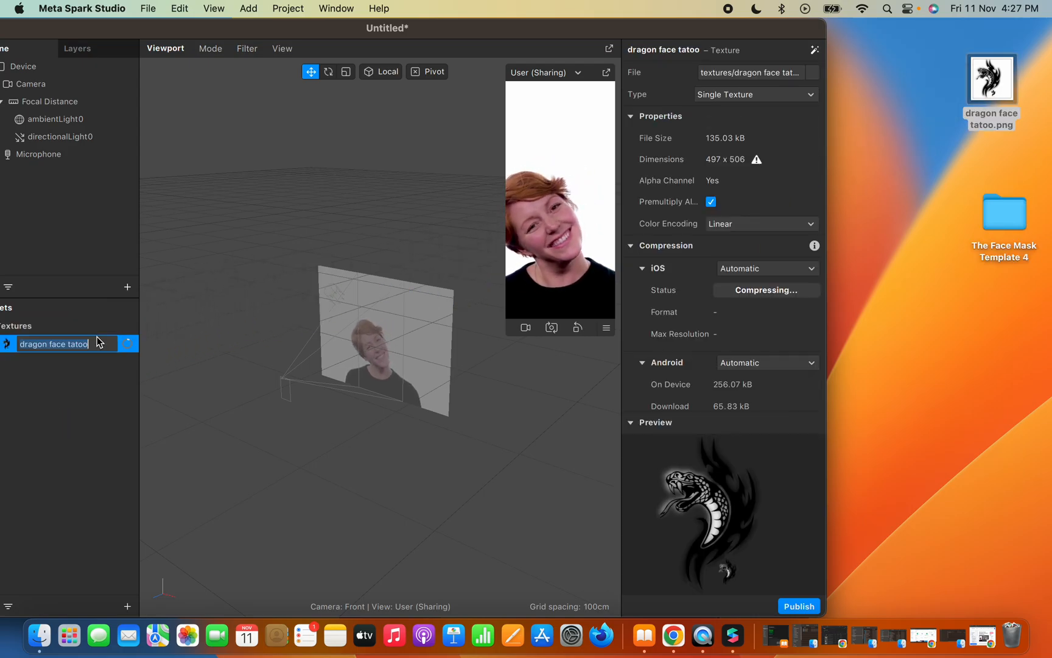
pyautogui.click(68, 381)
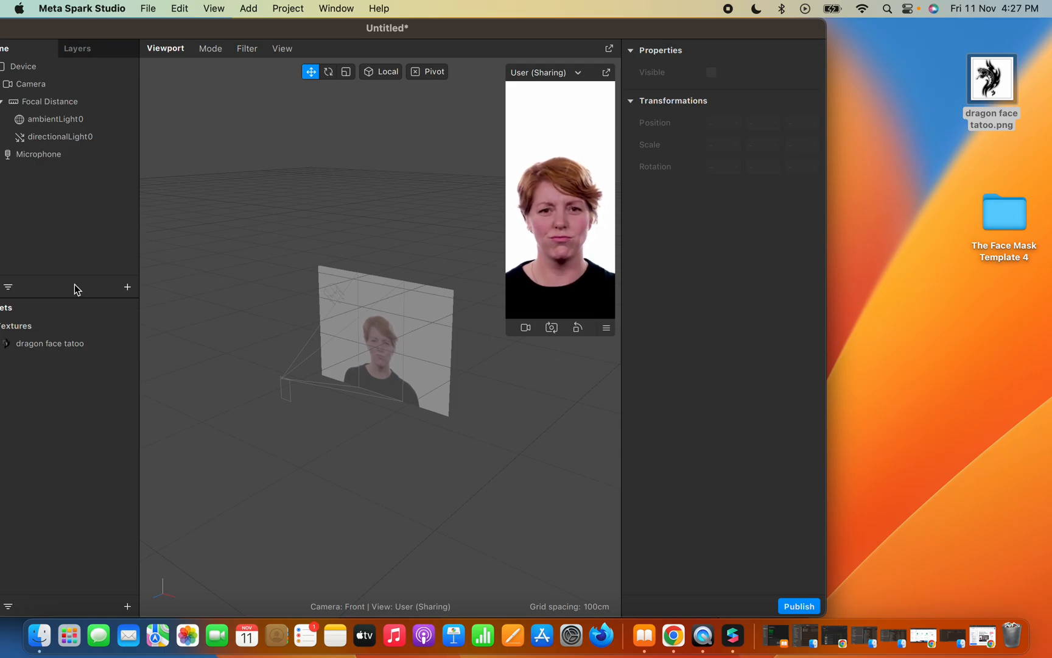
# Bring the project window back to full screen and enlarge the device preview
pyautogui.moveTo(121, 24); pyautogui.dragTo(189, 29)
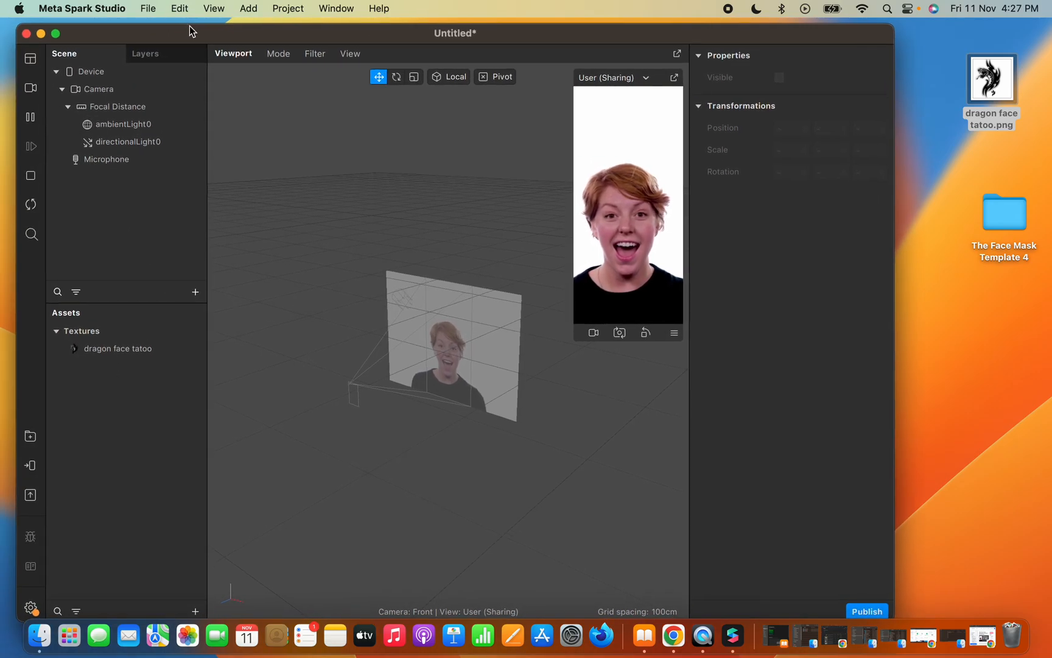
pyautogui.click(56, 34)
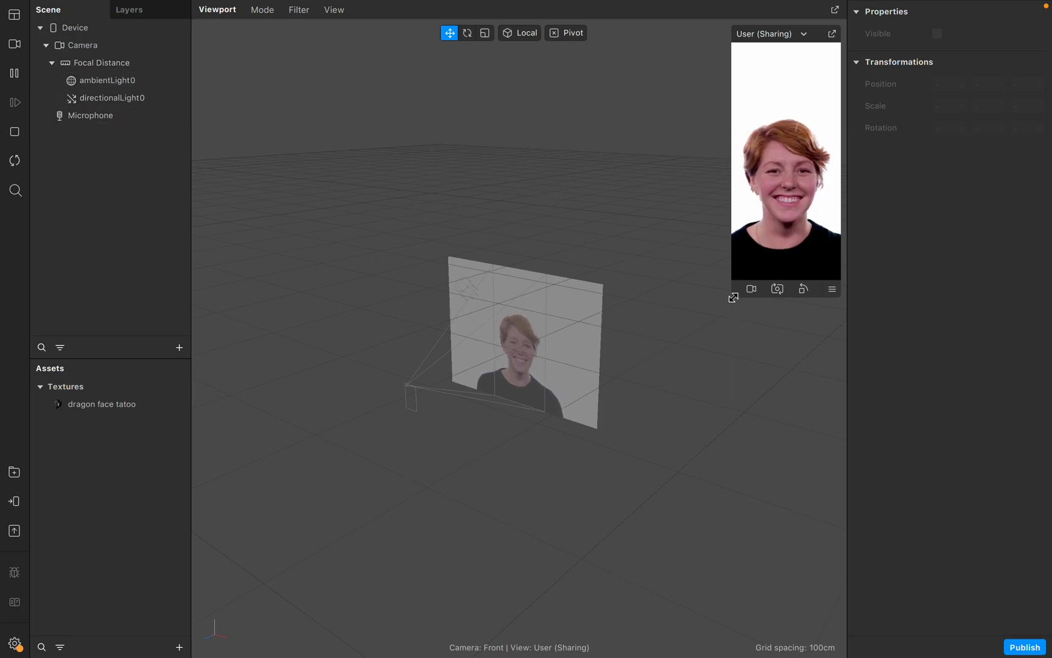
pyautogui.moveTo(732, 296); pyautogui.dragTo(692, 317)
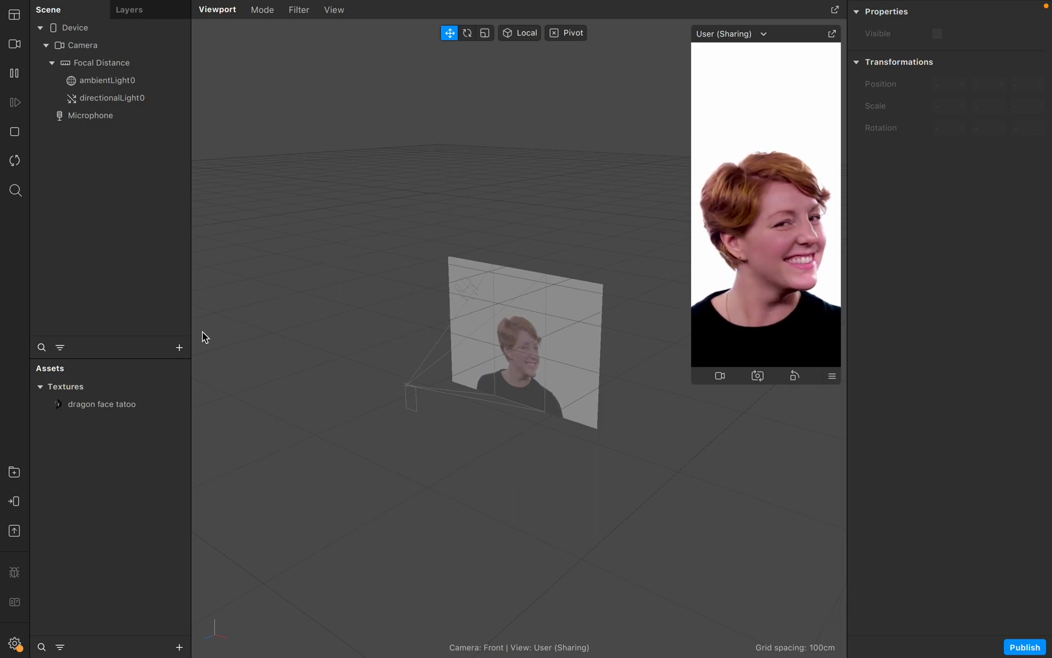
# Insert a Face Mesh into the scene and assign a new material to it
pyautogui.click(179, 349)
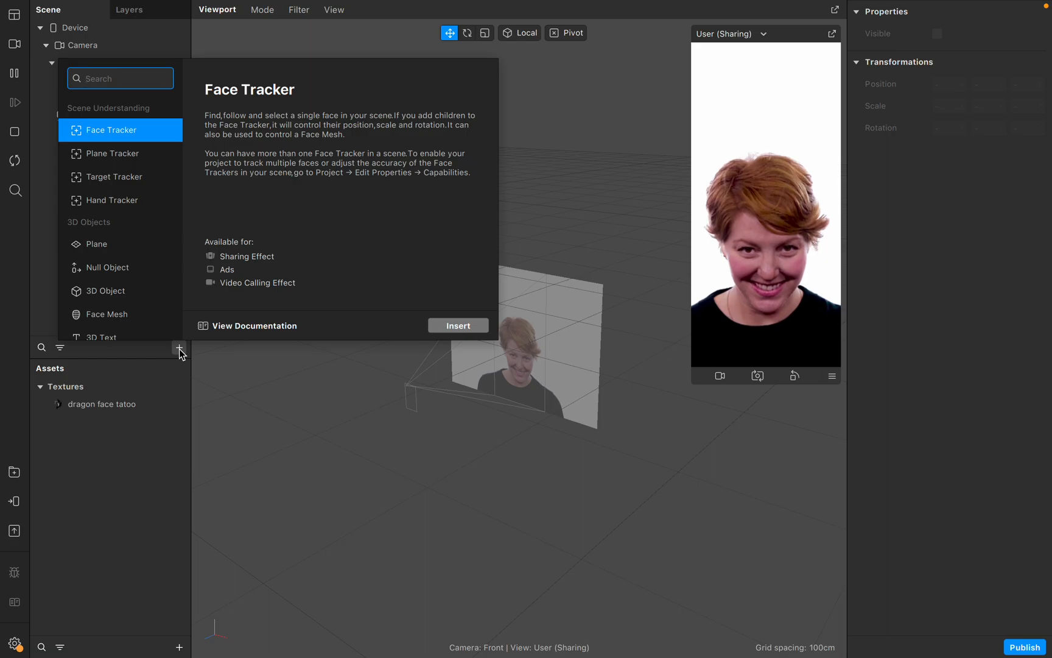
pyautogui.click(116, 316)
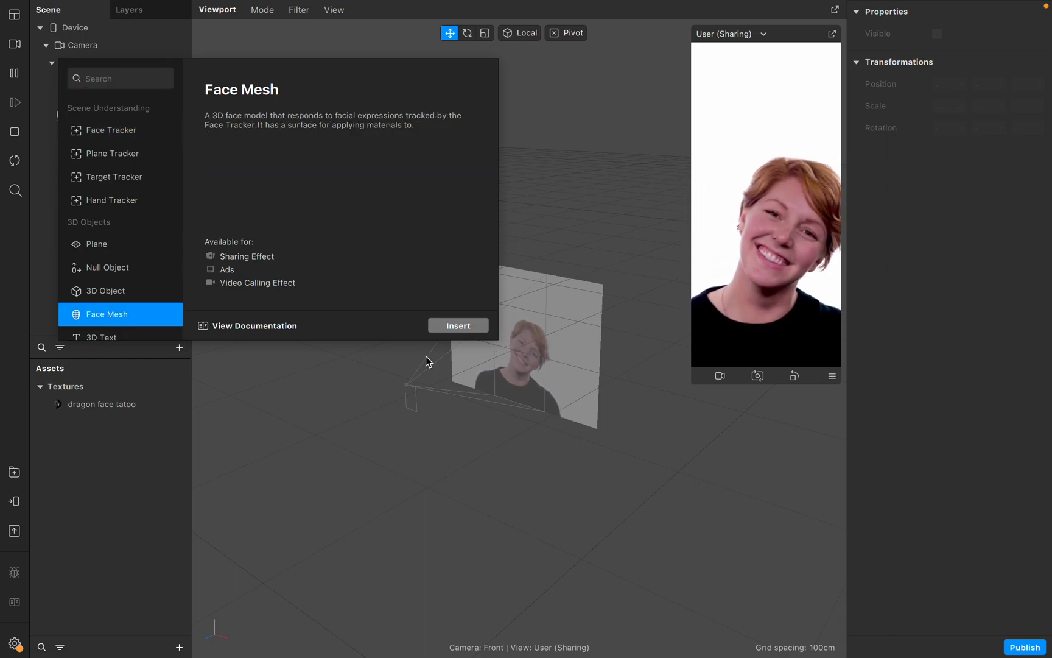
pyautogui.click(458, 327)
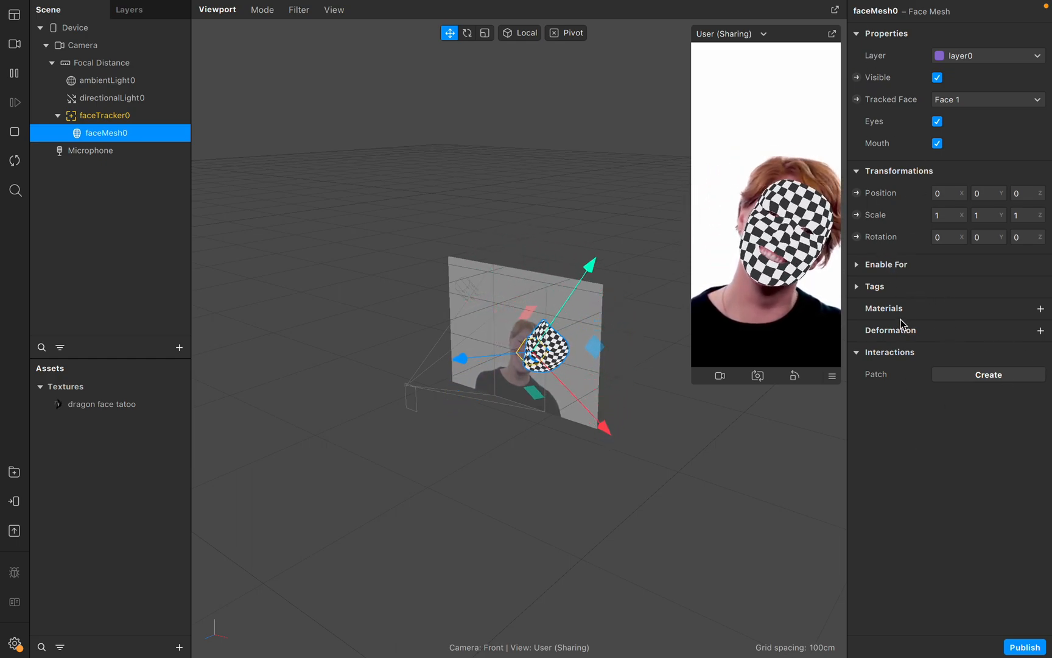
pyautogui.click(1040, 309)
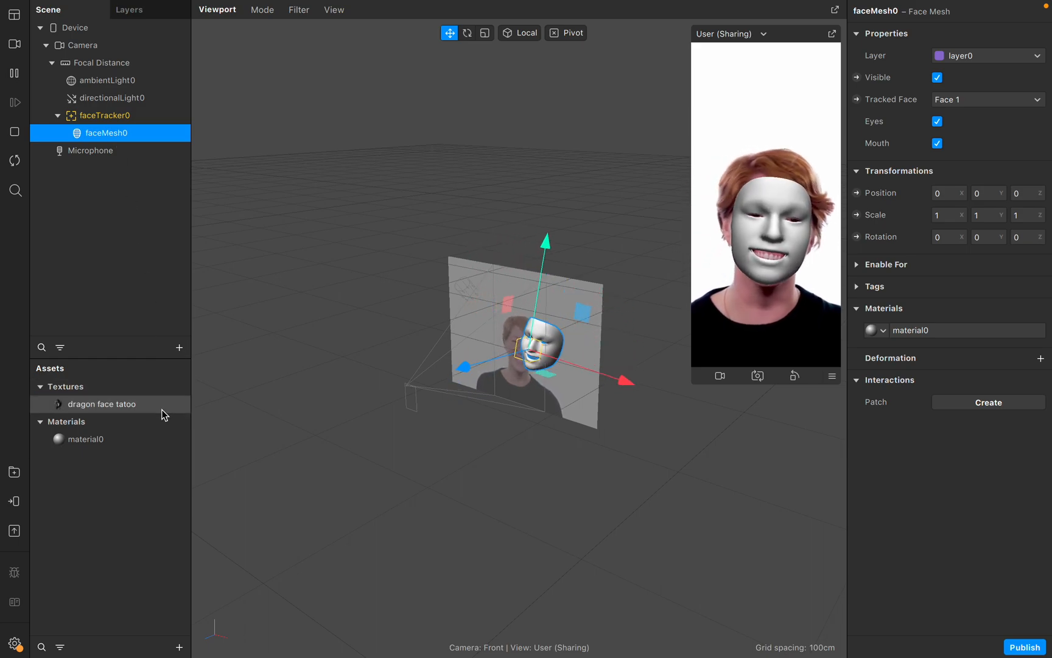
# Rename the face mesh's new material as faceMaterial
pyautogui.click(132, 438)
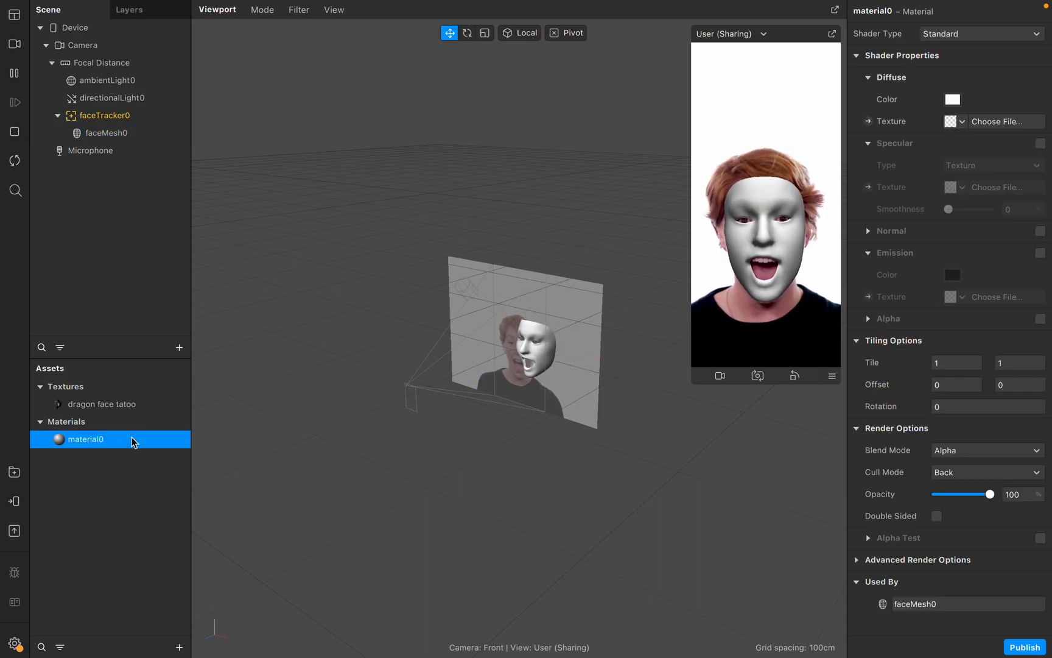
pyautogui.rightClick(134, 442)
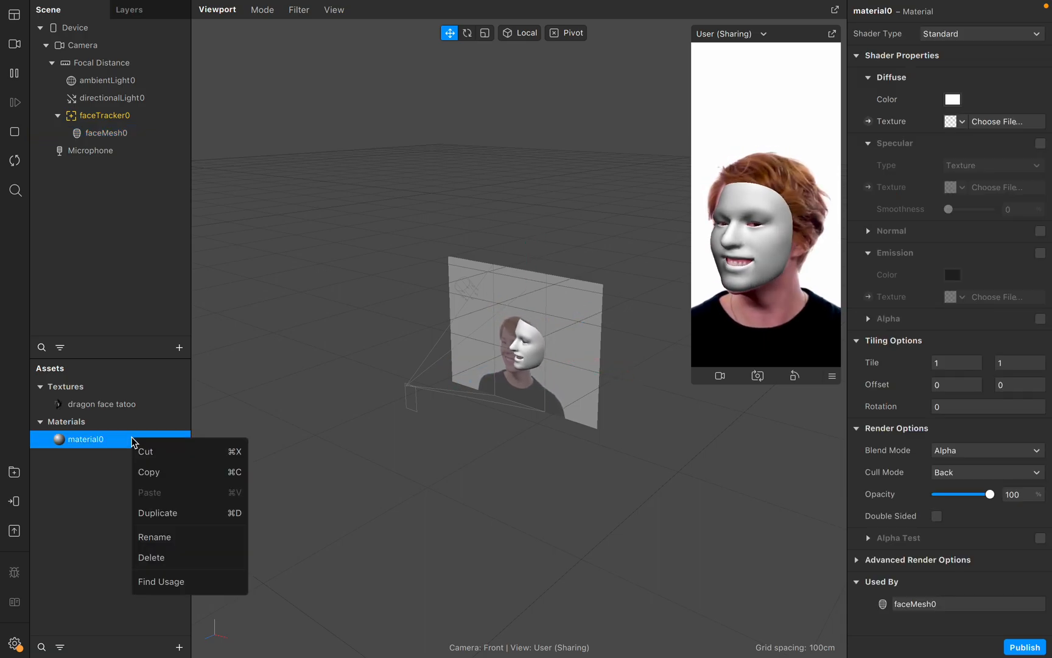
pyautogui.click(157, 537)
pyautogui.press('BackSpace')
pyautogui.write('facemater')
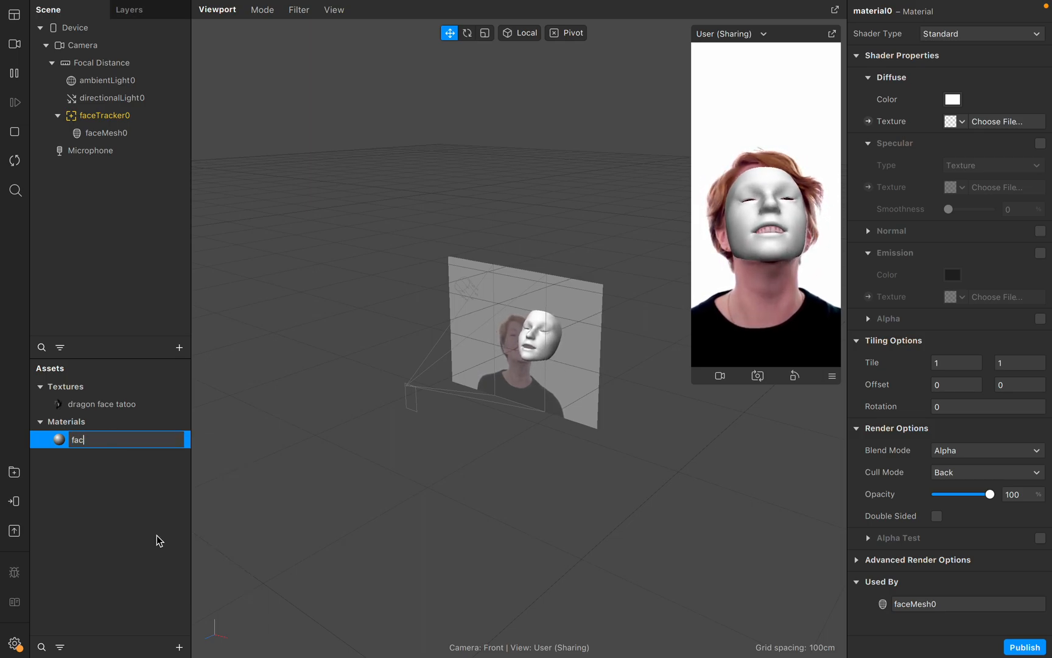
pyautogui.press('BackSpace')
pyautogui.press('BackSpace')
pyautogui.press('BackSpace')
pyautogui.press('BackSpace')
pyautogui.press('BackSpace')
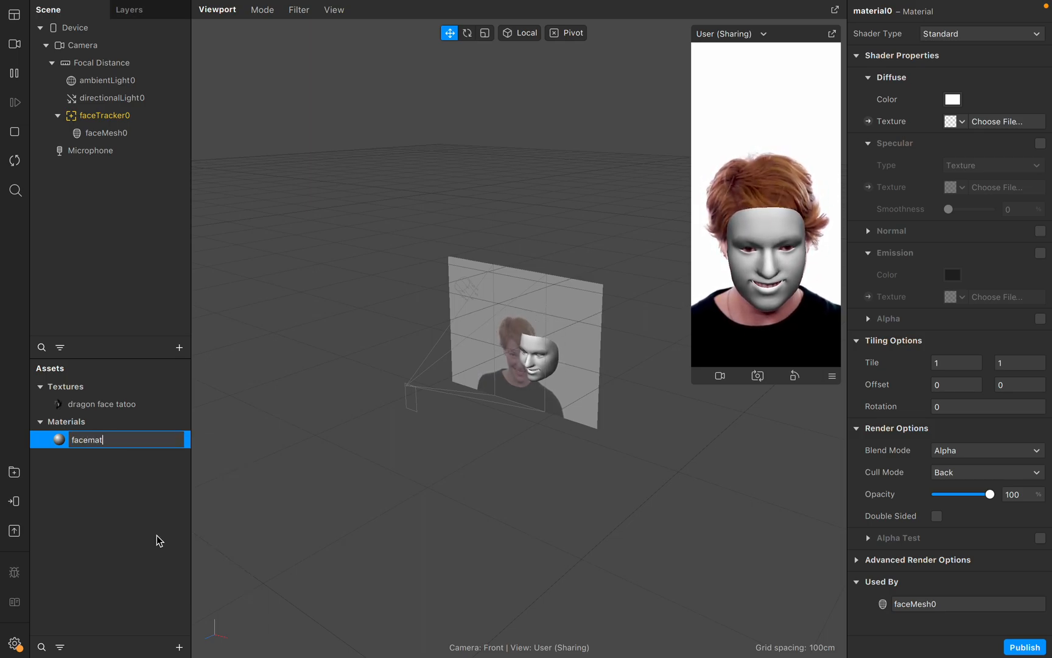
pyautogui.write('Material')
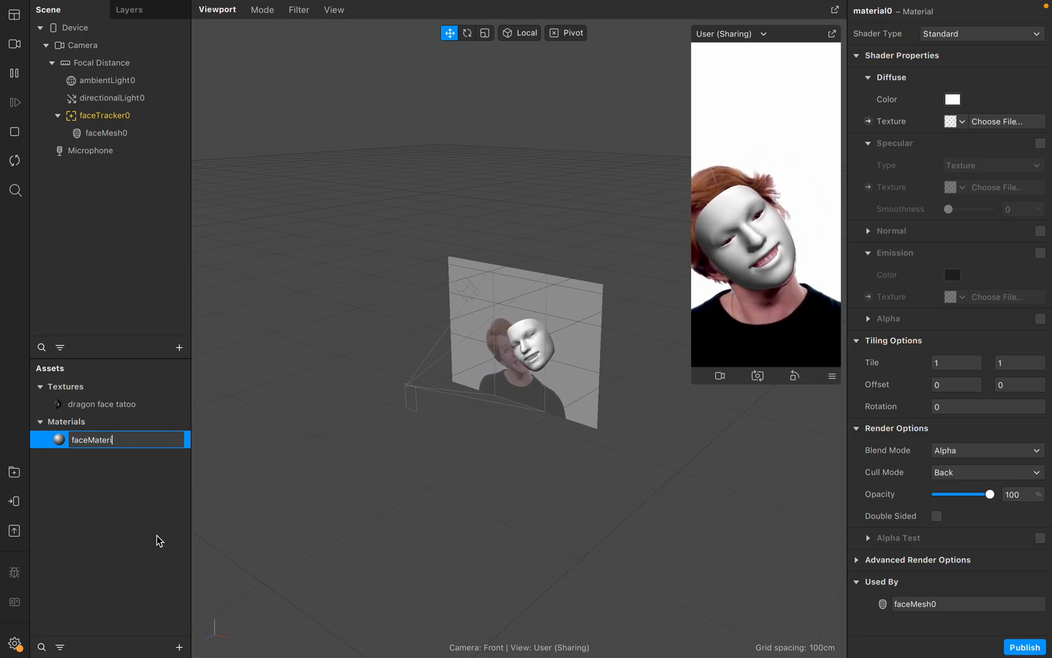
pyautogui.press('Return')
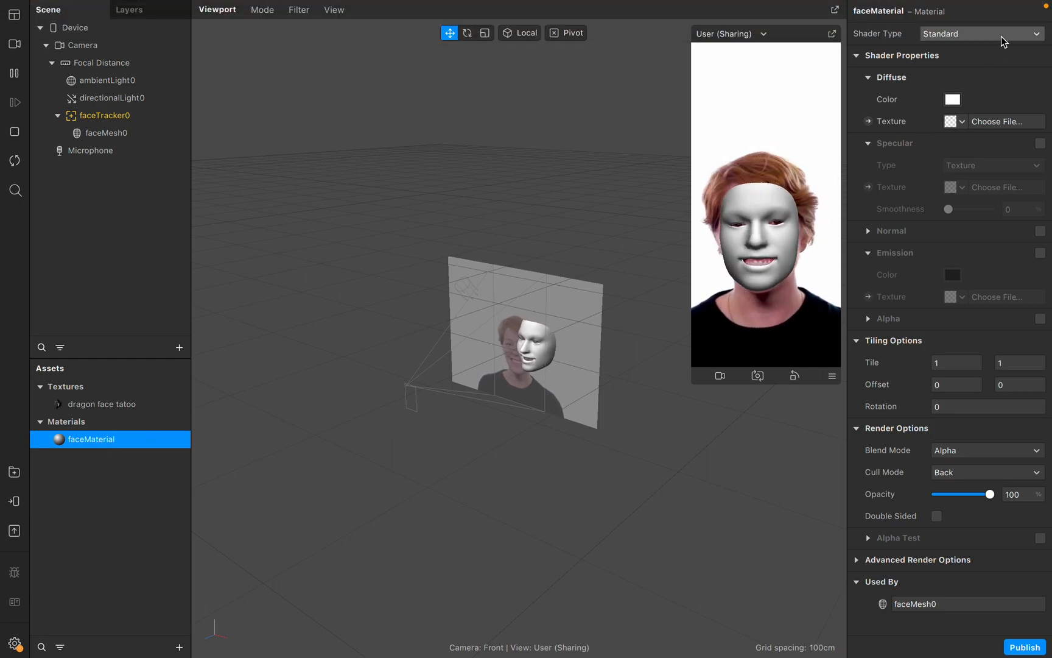
# Try the Flat shader type on faceMaterial and switch it back to Standard
pyautogui.click(1001, 36)
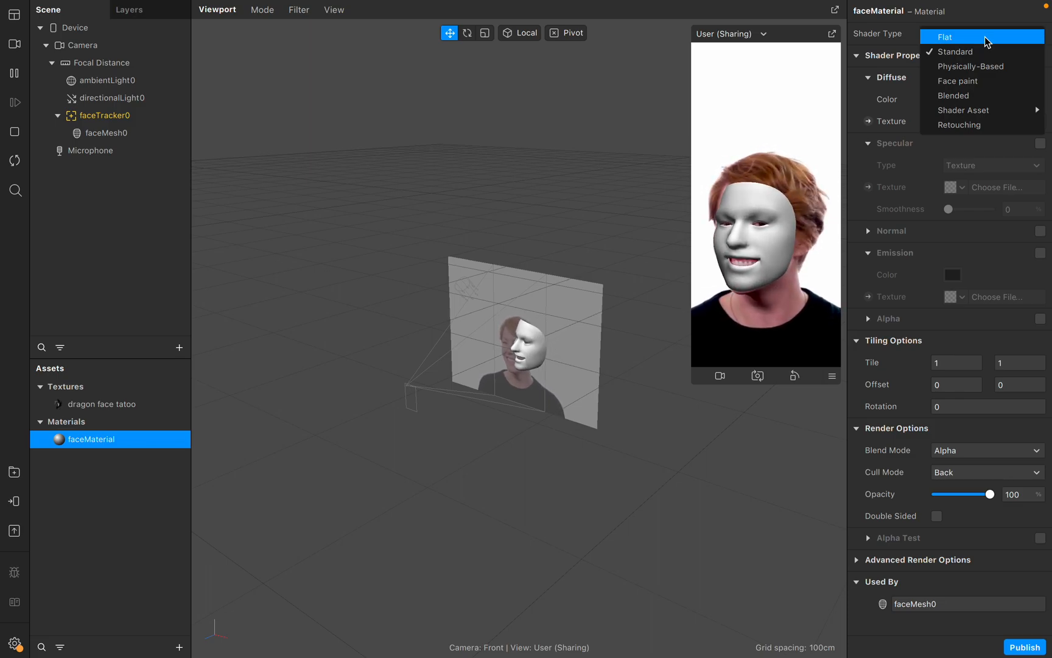
pyautogui.click(987, 38)
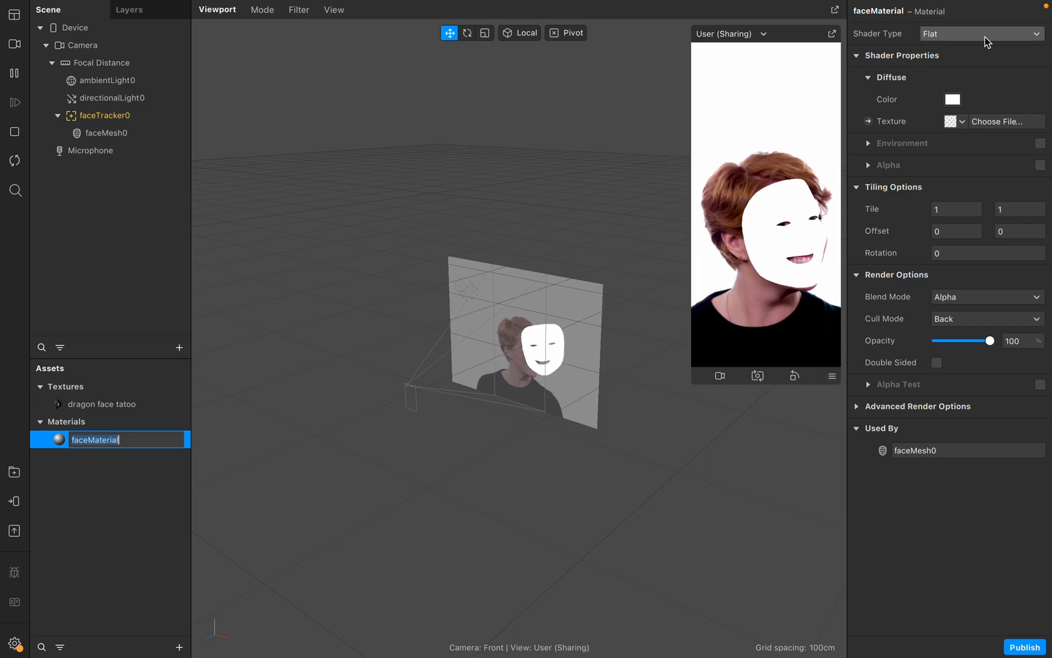
pyautogui.click(984, 36)
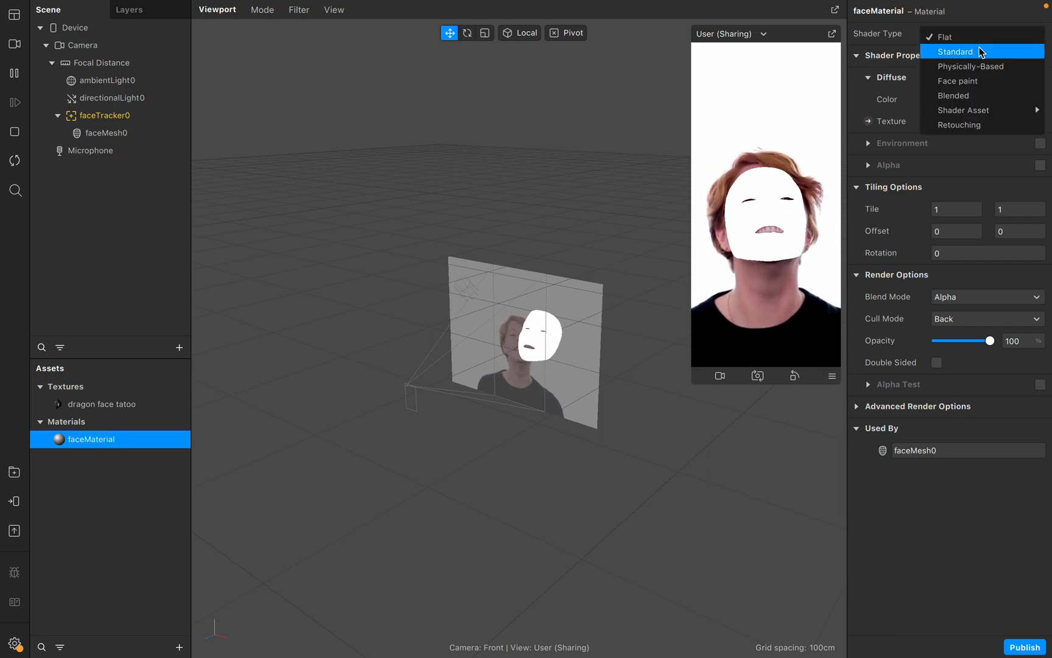
pyautogui.click(981, 52)
# Set faceMaterial's shader type to Face paint and use dragon face tatoo as its texture
pyautogui.click(984, 36)
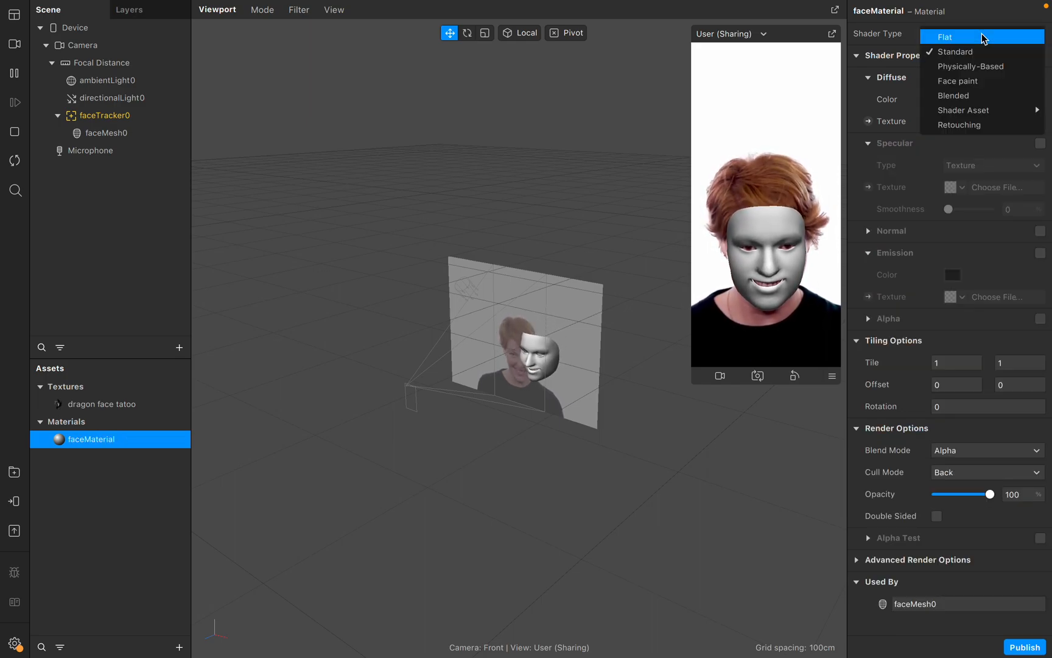
pyautogui.click(986, 81)
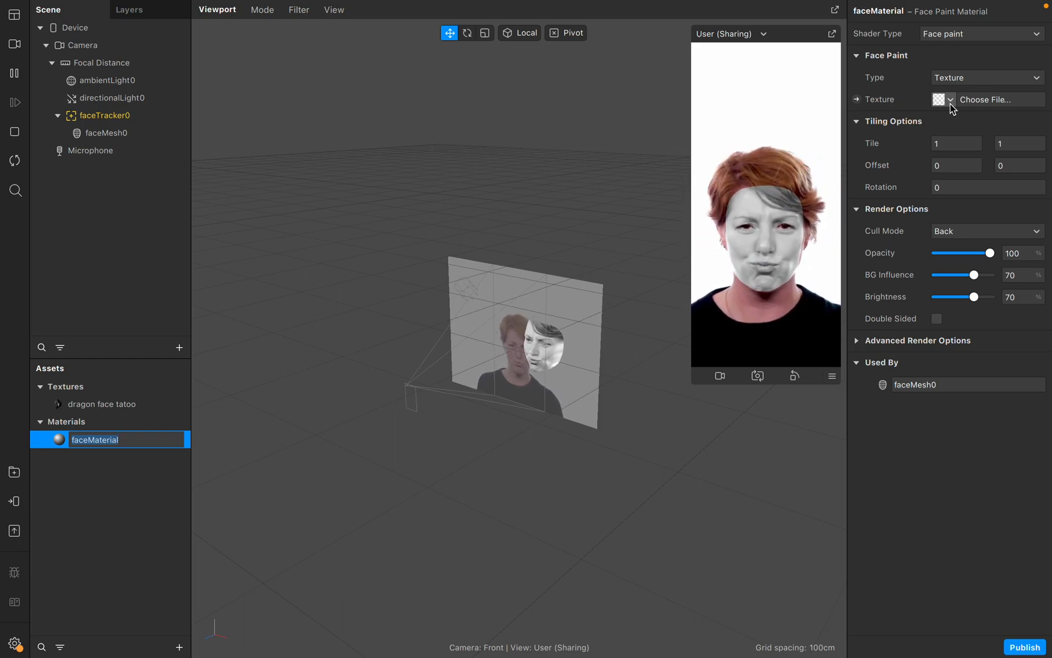
pyautogui.press('Return')
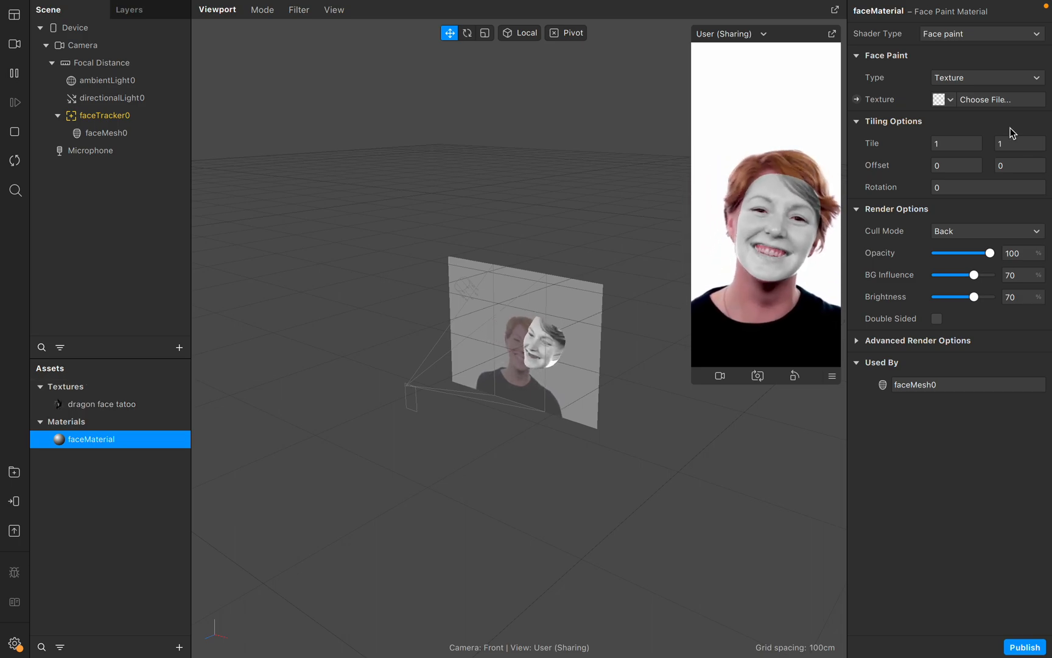
pyautogui.click(951, 101)
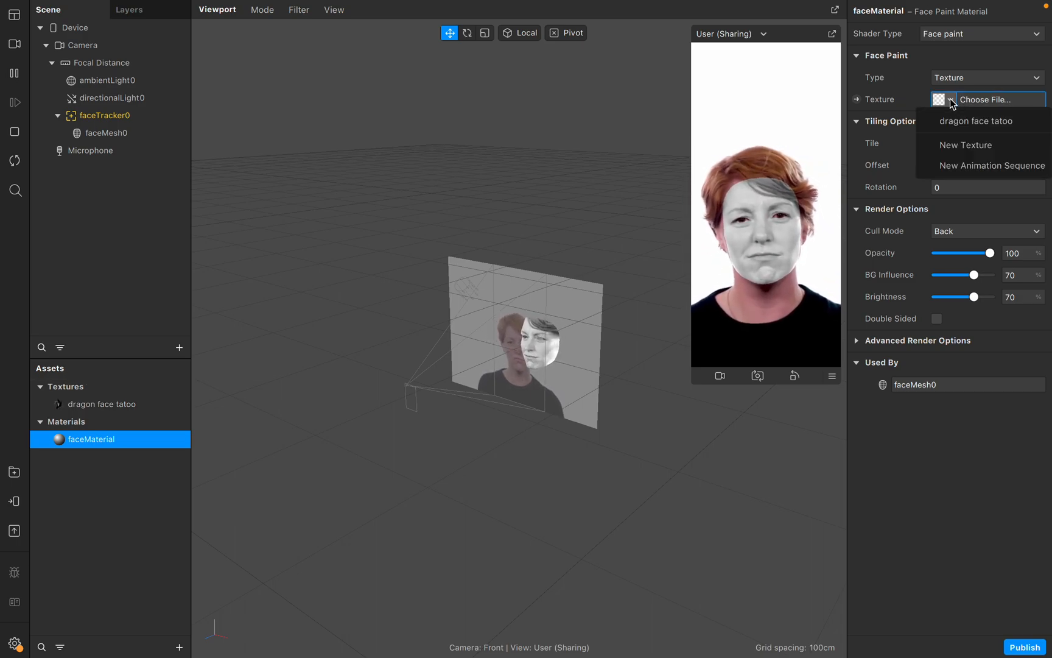
pyautogui.click(962, 123)
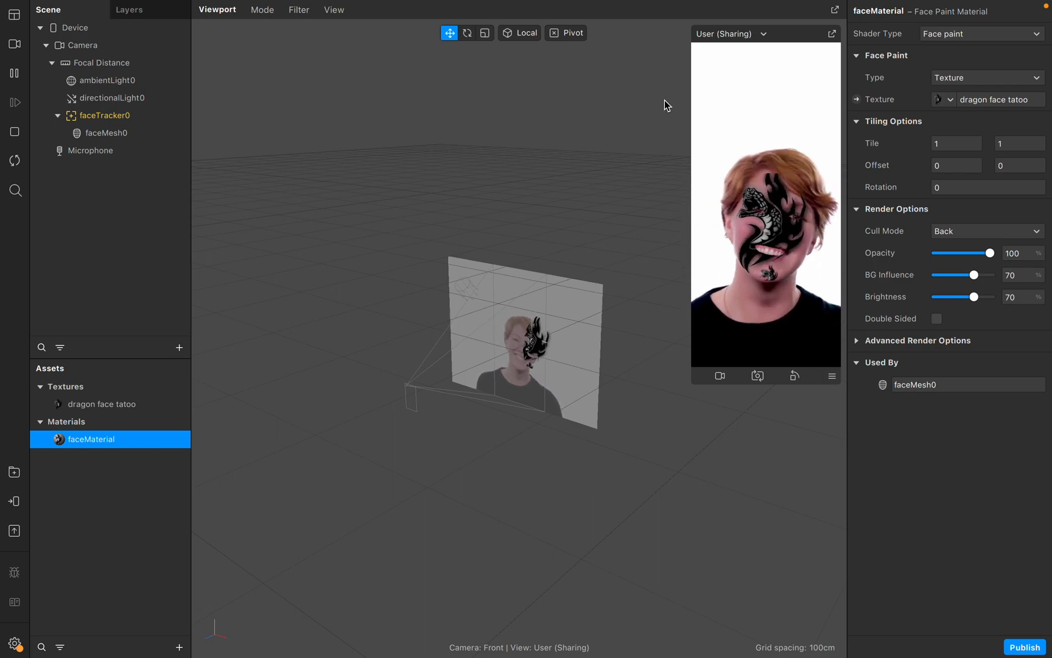
# Begin publishing the project as a new effect and add the Sharing Effect experience to it
pyautogui.click(1025, 646)
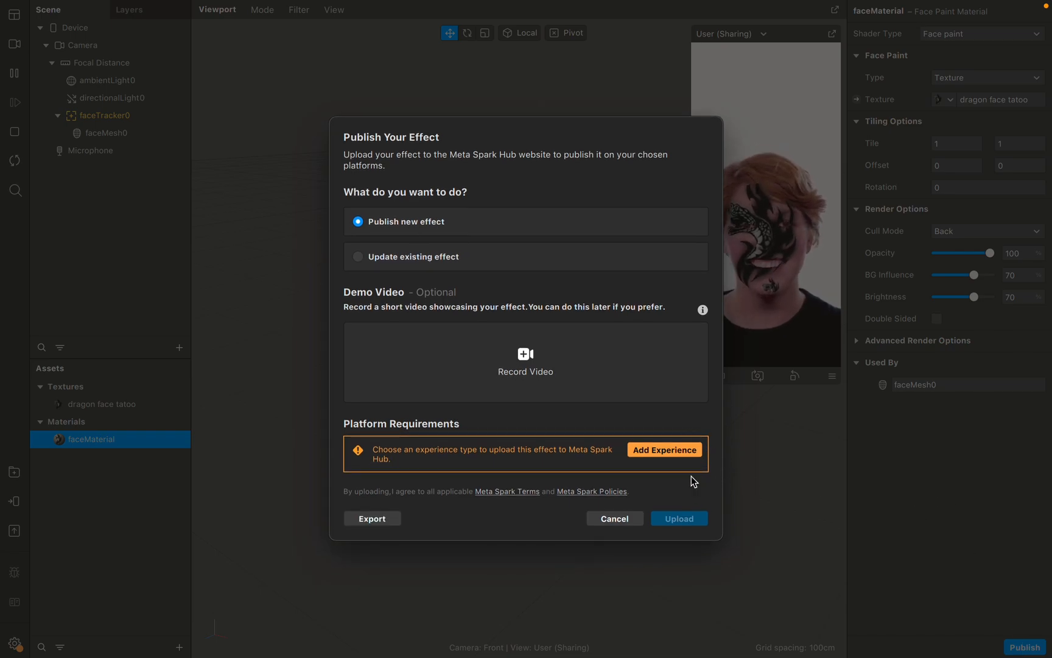
pyautogui.click(676, 448)
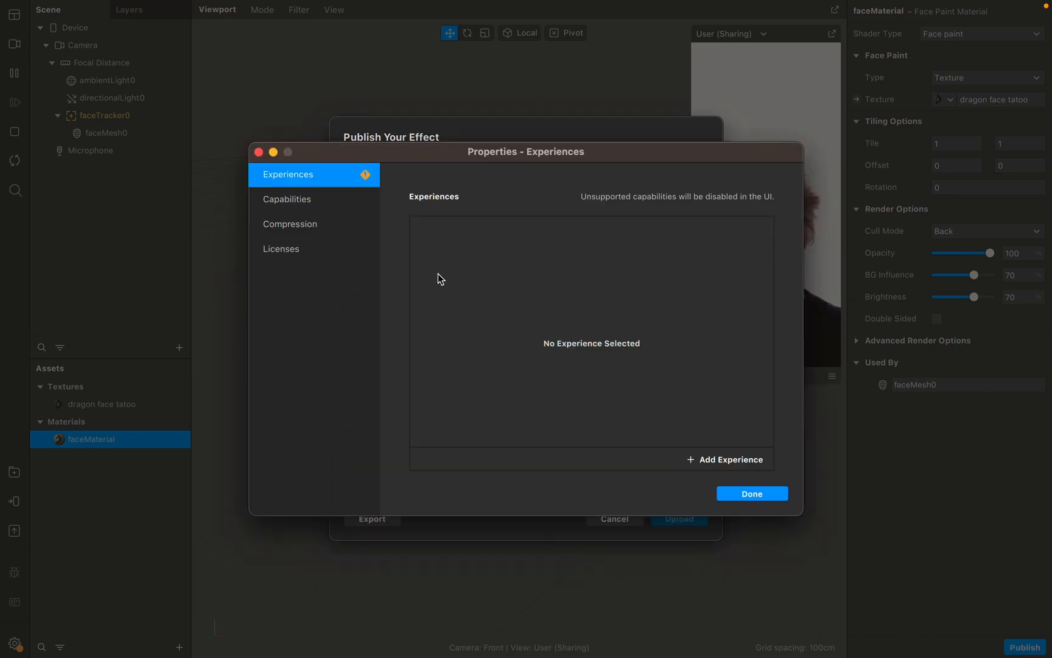
pyautogui.click(685, 458)
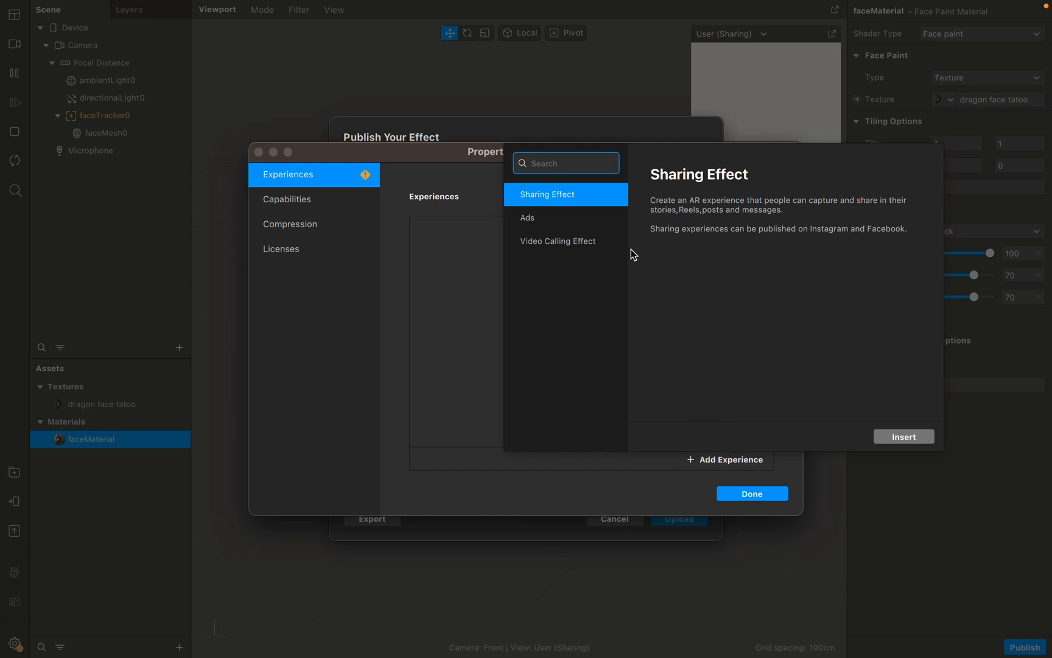
pyautogui.click(893, 433)
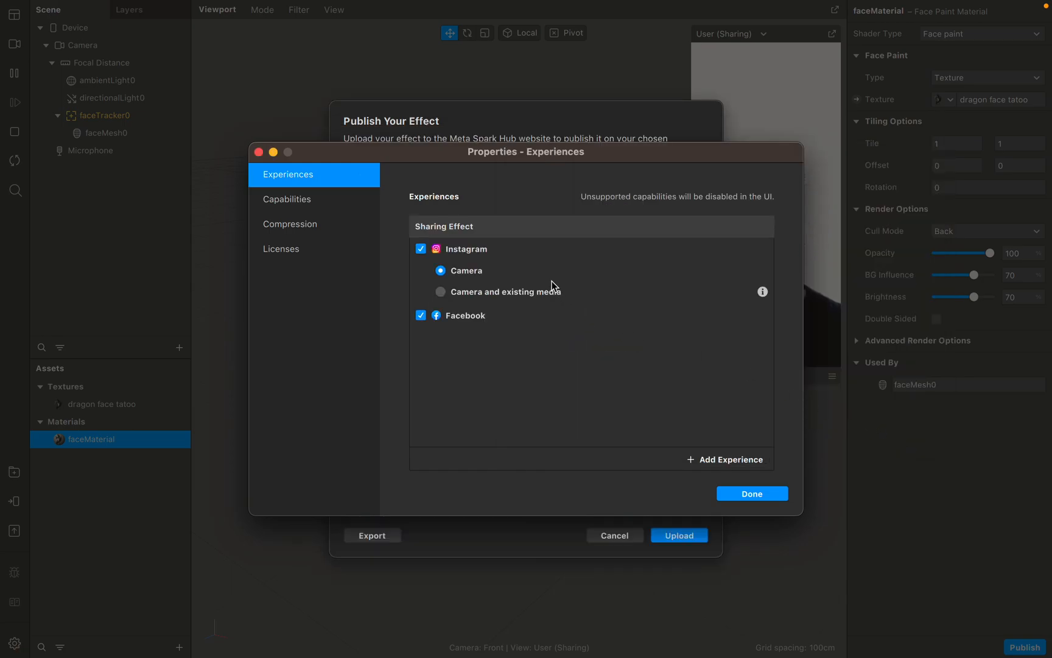
# Add the Ads and Video Calling Effect experiences, confirm the experience list and leave publishing without uploading
pyautogui.click(724, 461)
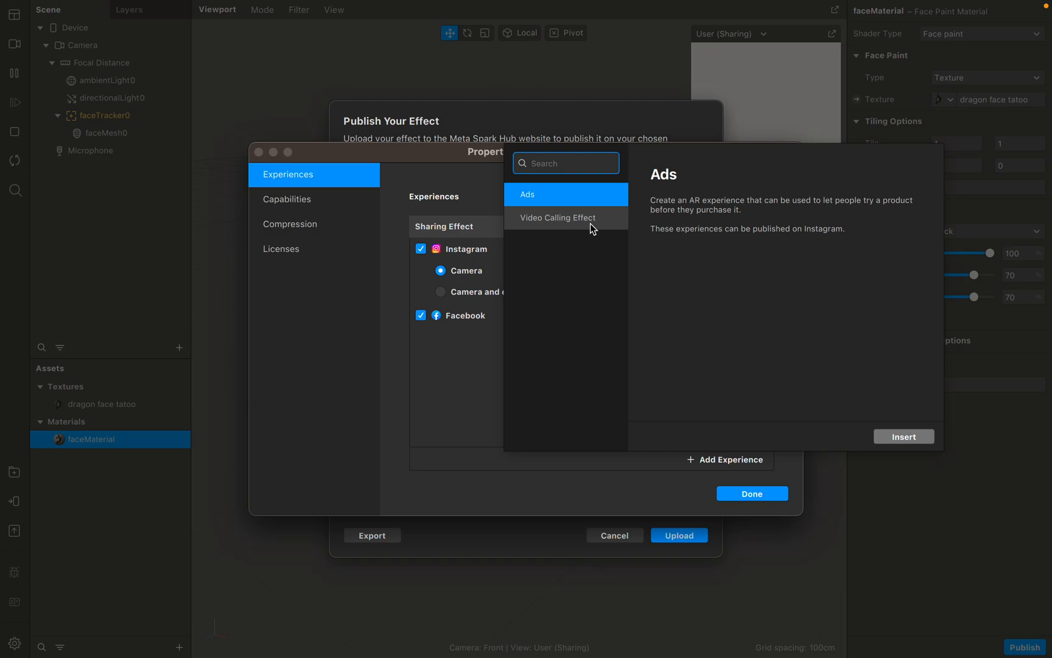
pyautogui.click(897, 439)
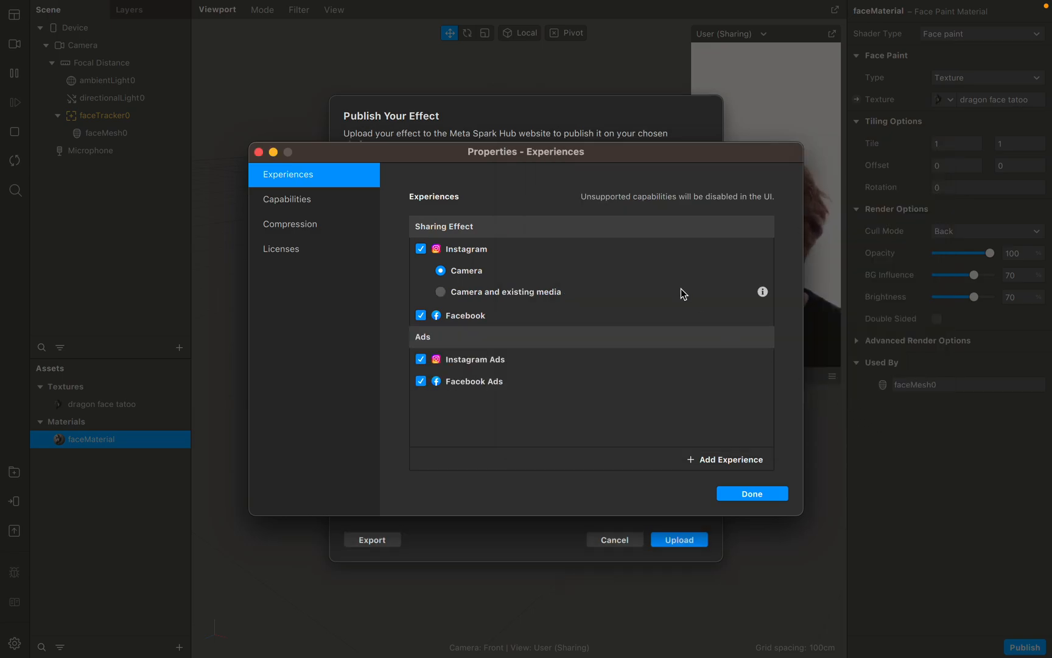
pyautogui.click(740, 461)
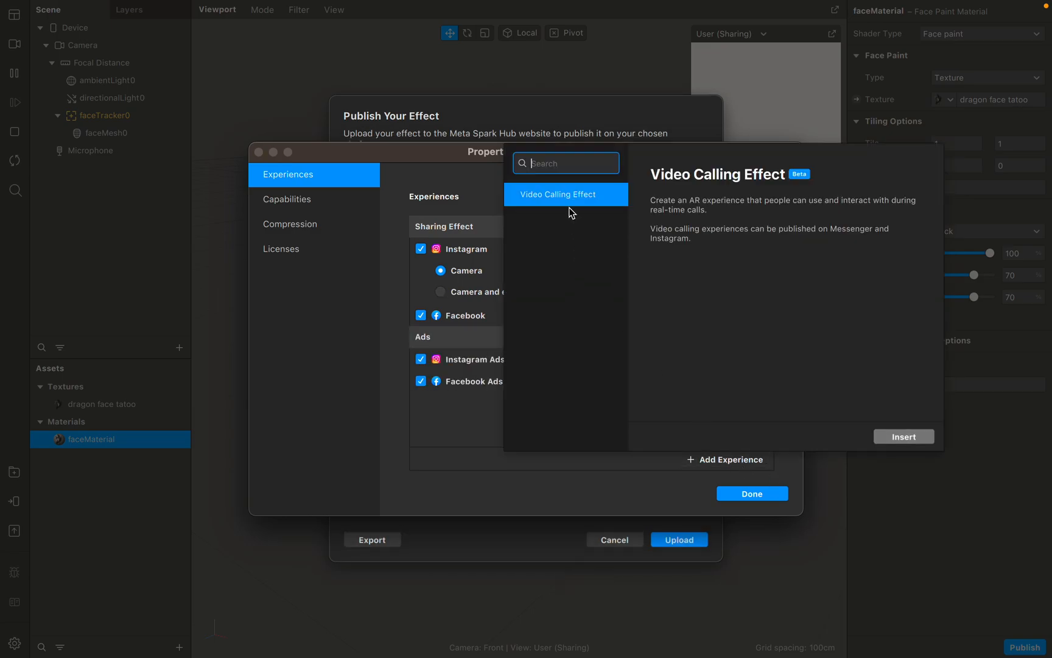
pyautogui.click(894, 436)
pyautogui.moveTo(540, 402)
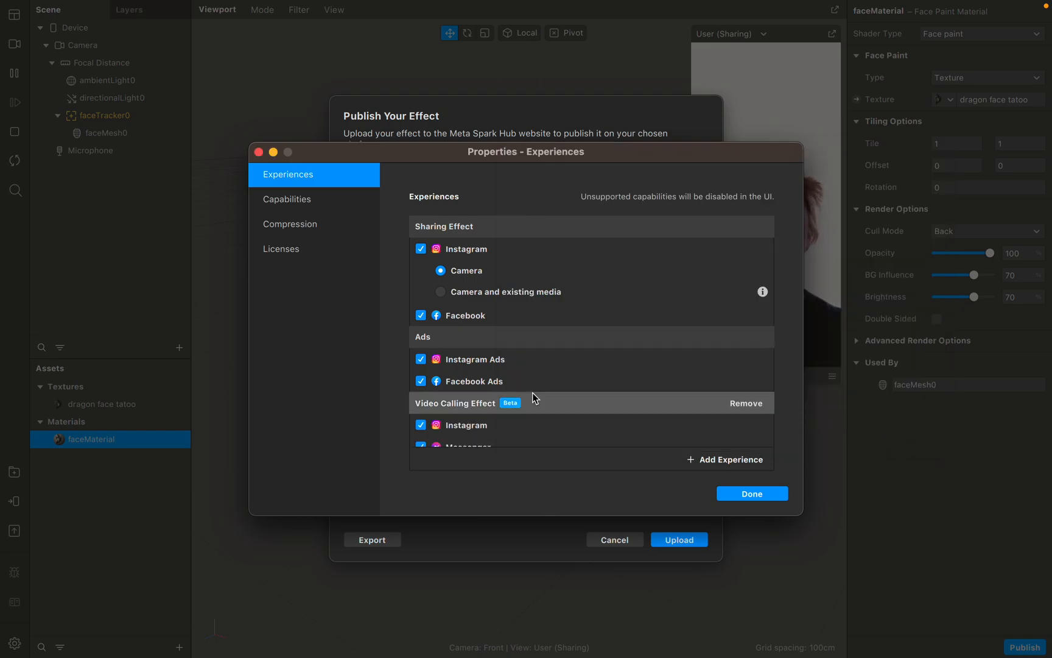
pyautogui.scroll(-1, 532, 397)
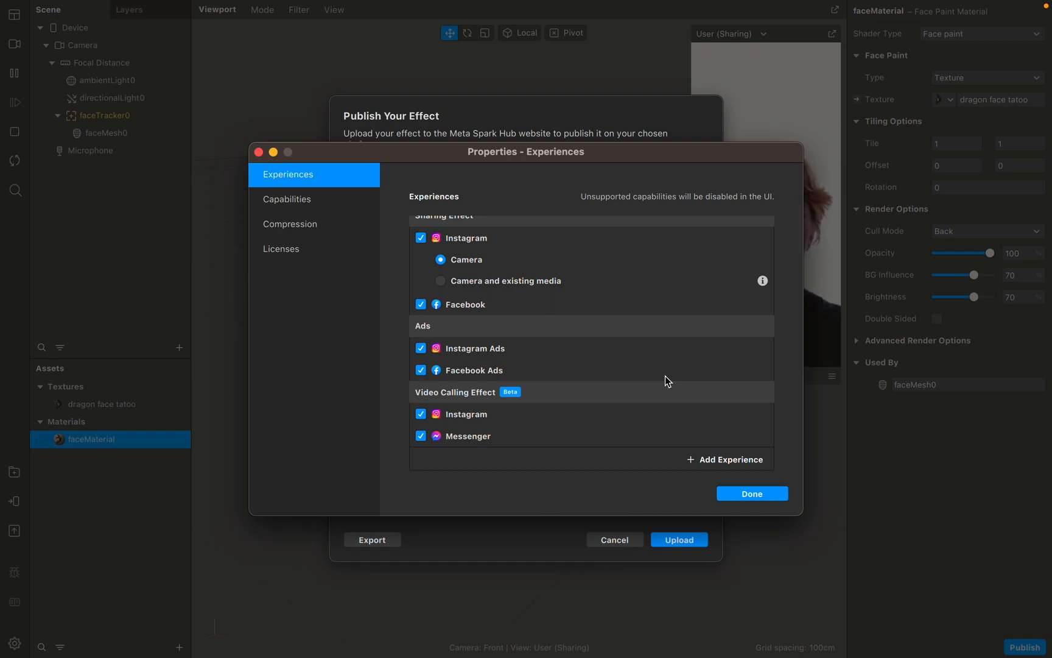
pyautogui.scroll(1, 638, 319)
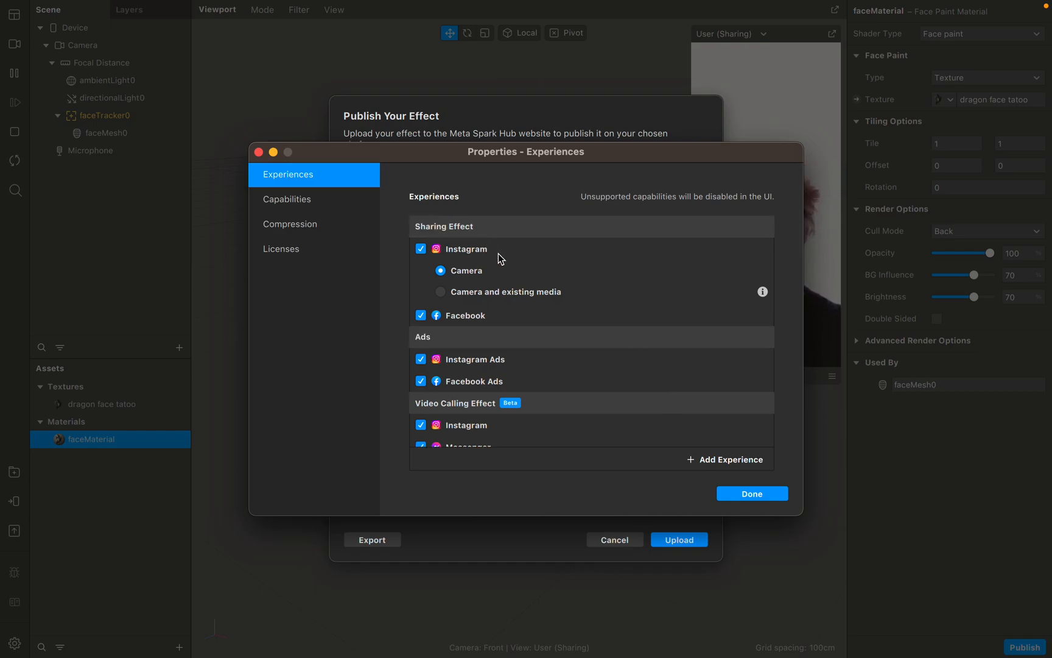
pyautogui.scroll(-1, 524, 292)
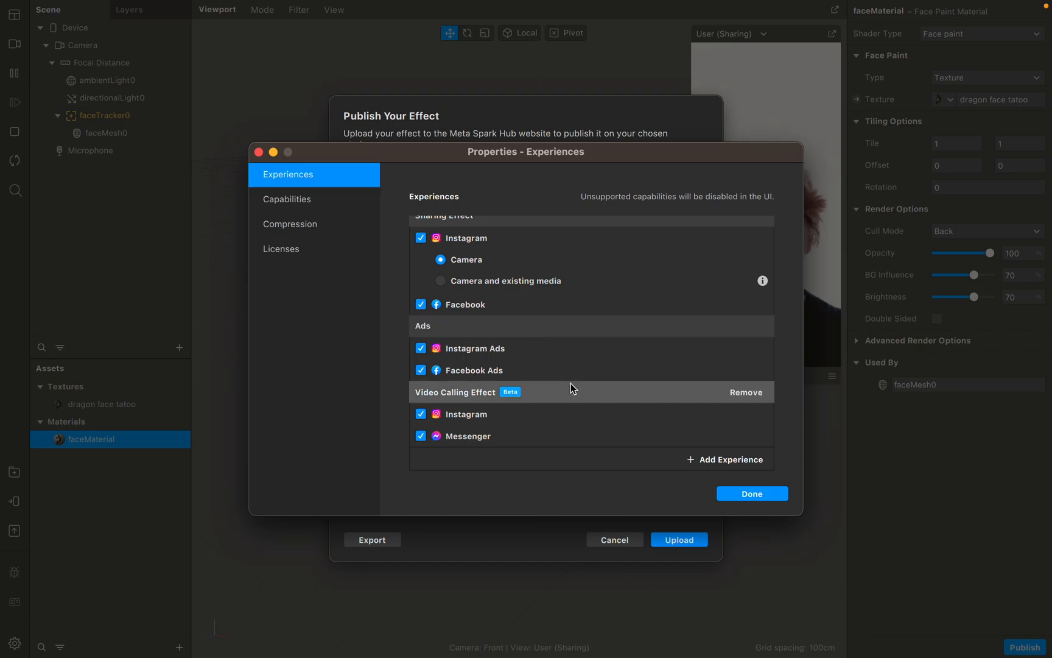
pyautogui.click(748, 493)
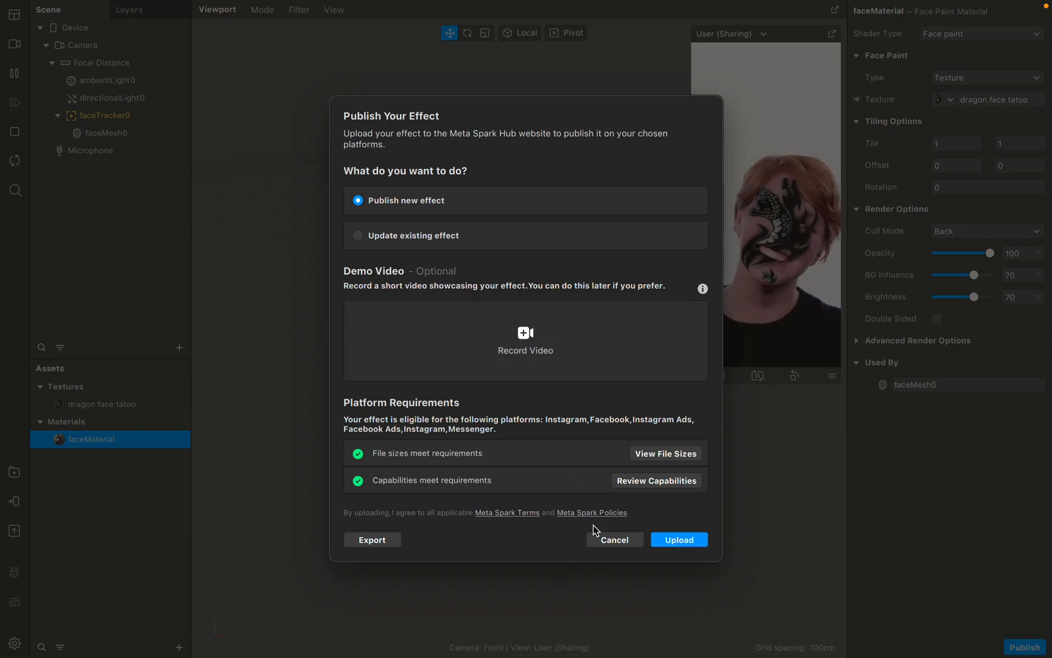
pyautogui.click(604, 540)
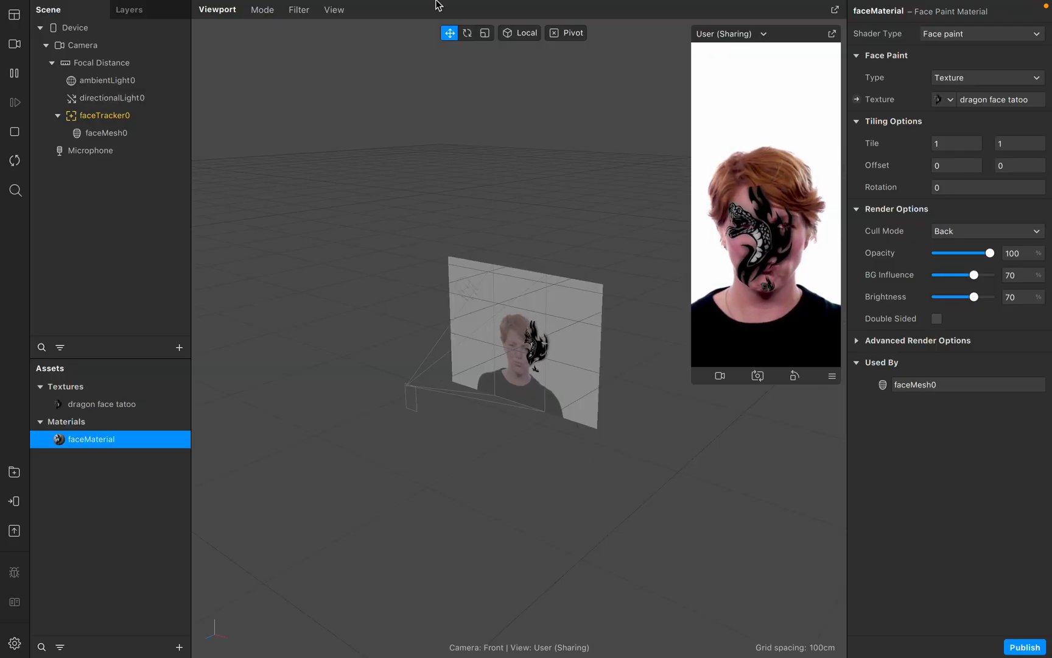
# Switch to Chrome and view the Meta Spark article about the Face Mask Template in Adobe Photoshop with its download and address
pyautogui.moveTo(436, 1)
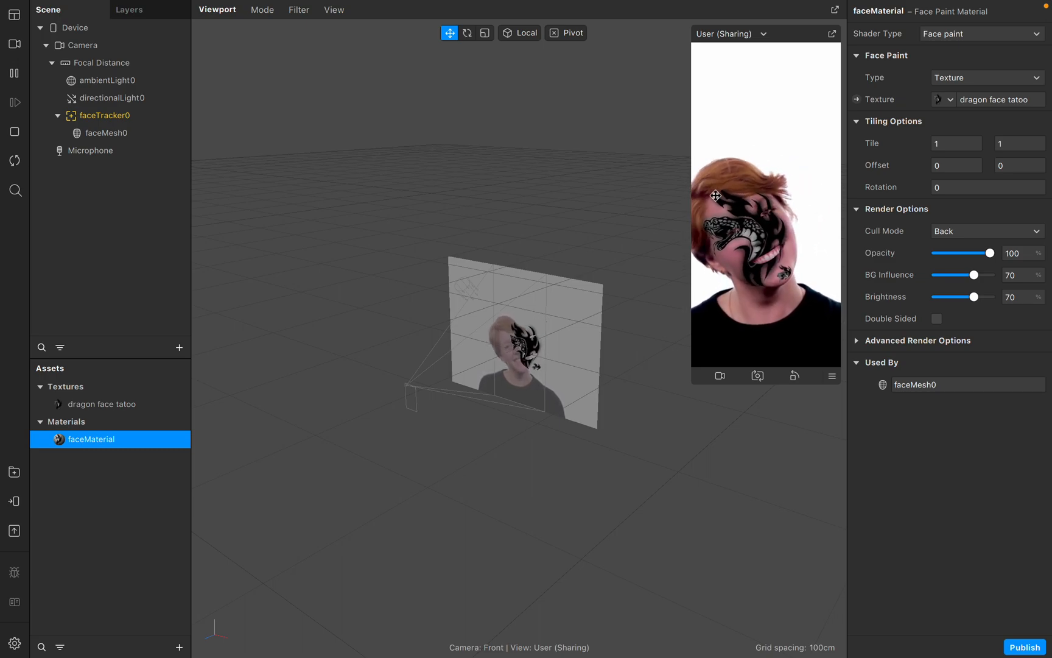
pyautogui.moveTo(535, 4)
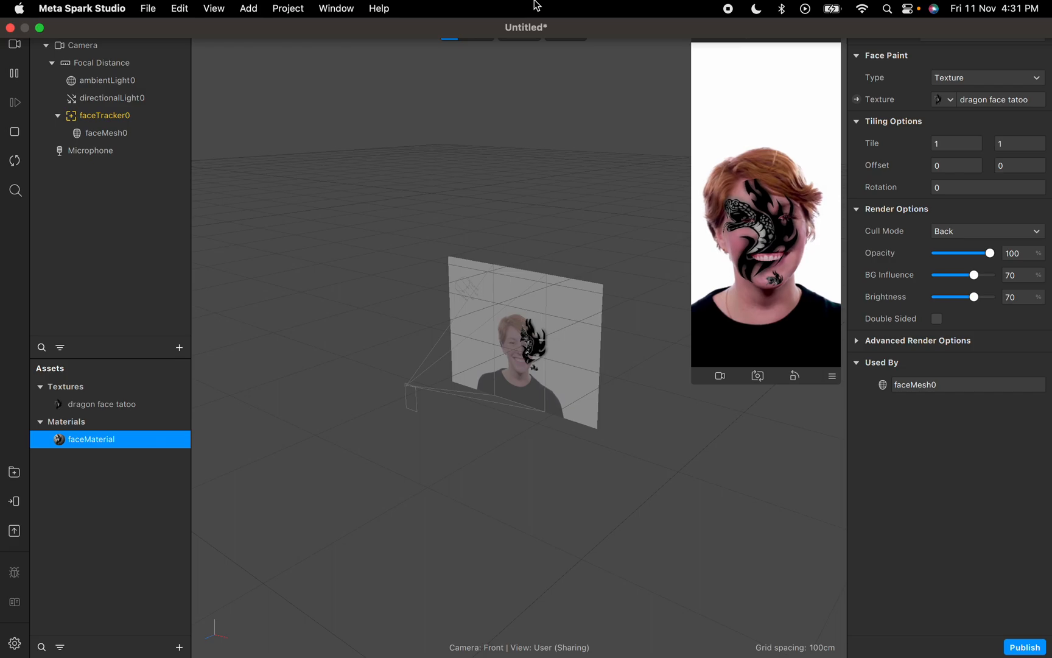
pyautogui.click(41, 28)
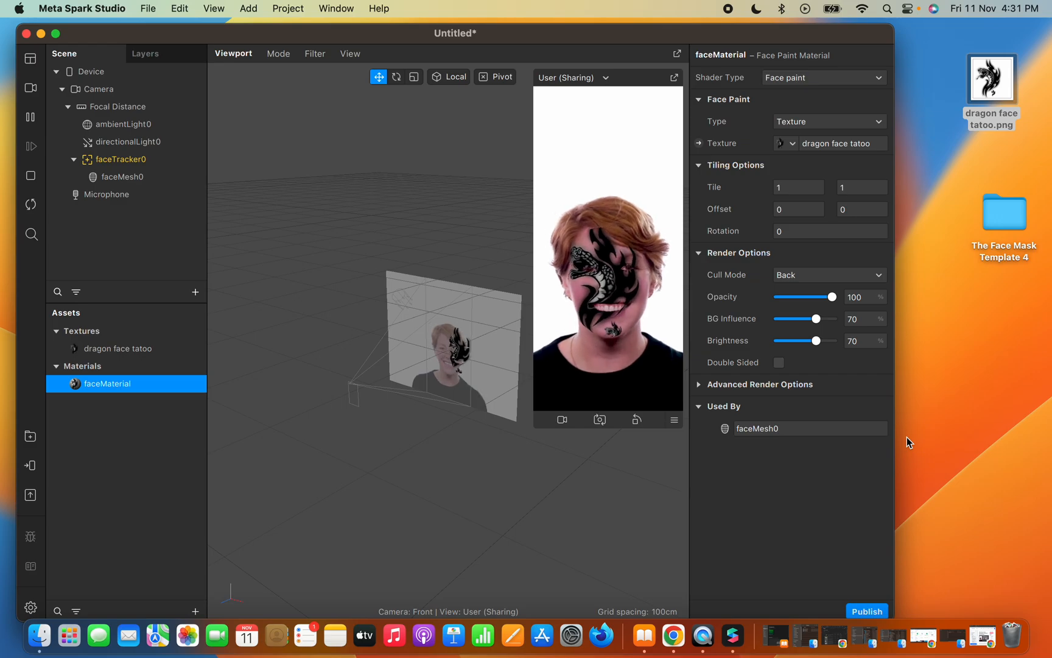
pyautogui.click(980, 637)
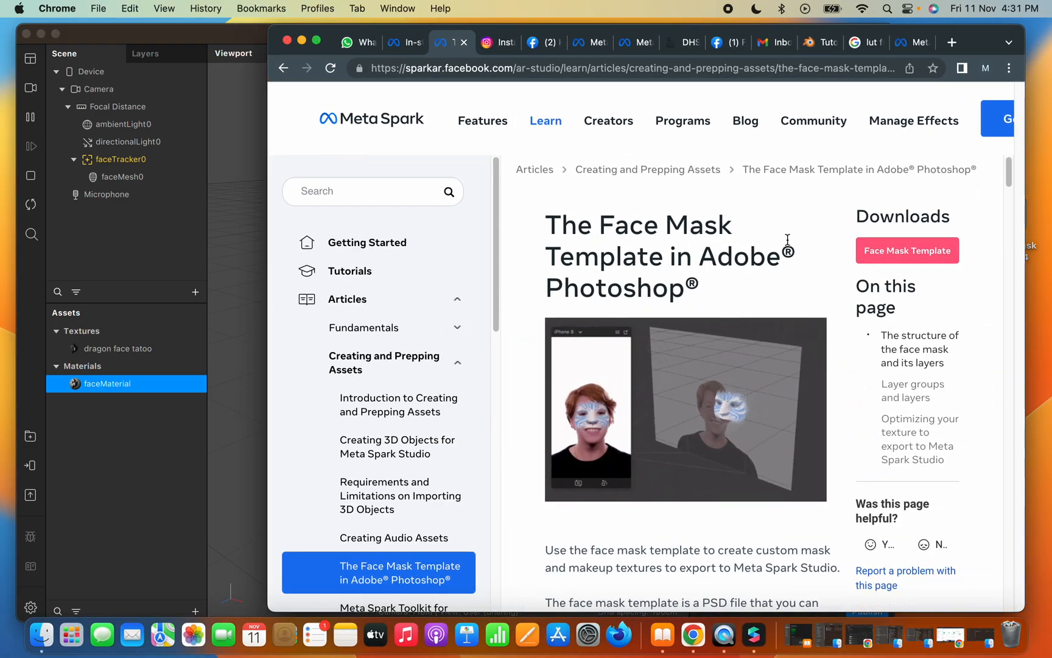
pyautogui.click(761, 68)
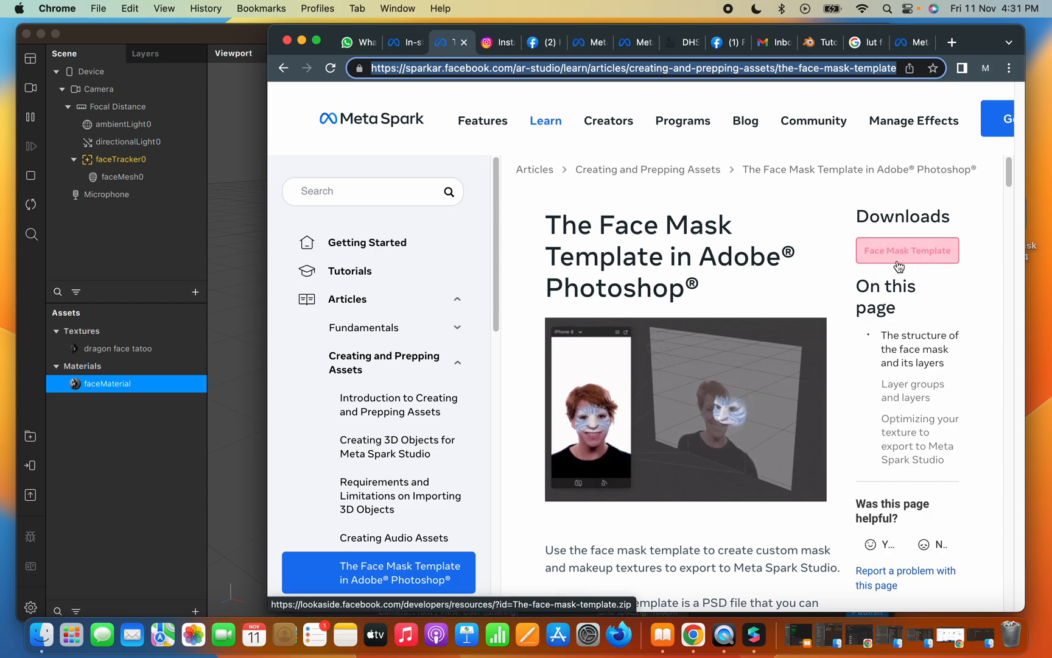
pyautogui.click(302, 41)
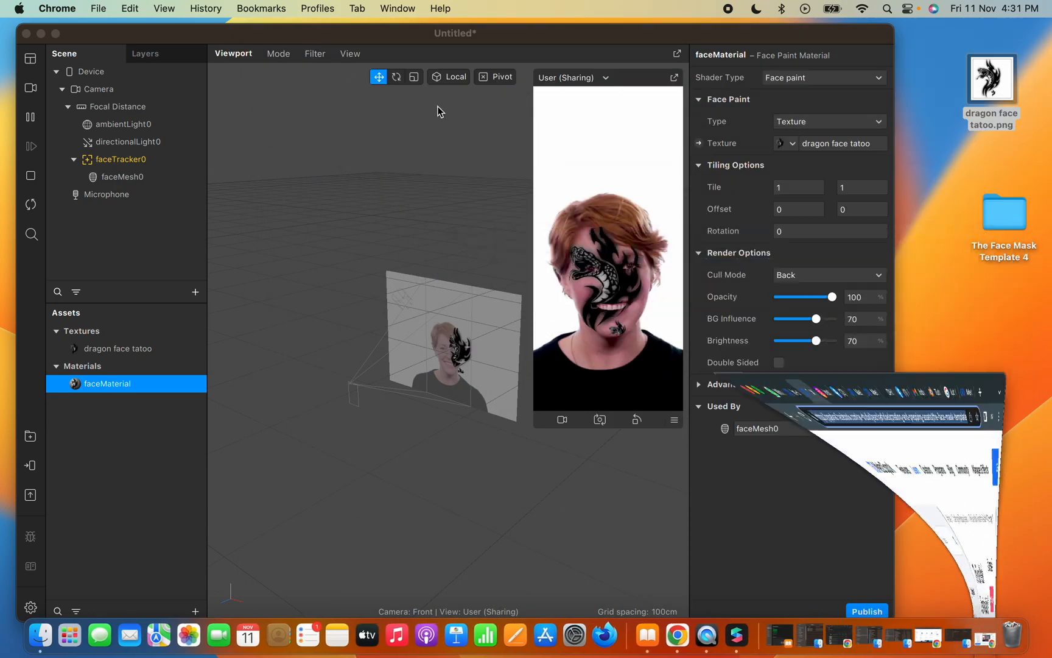
# Open Face_Mask_Template.psd from The Face Mask Template 4 folder in GIMP, keeping its embedded colour profile, and enlarge the window
pyautogui.click(991, 91)
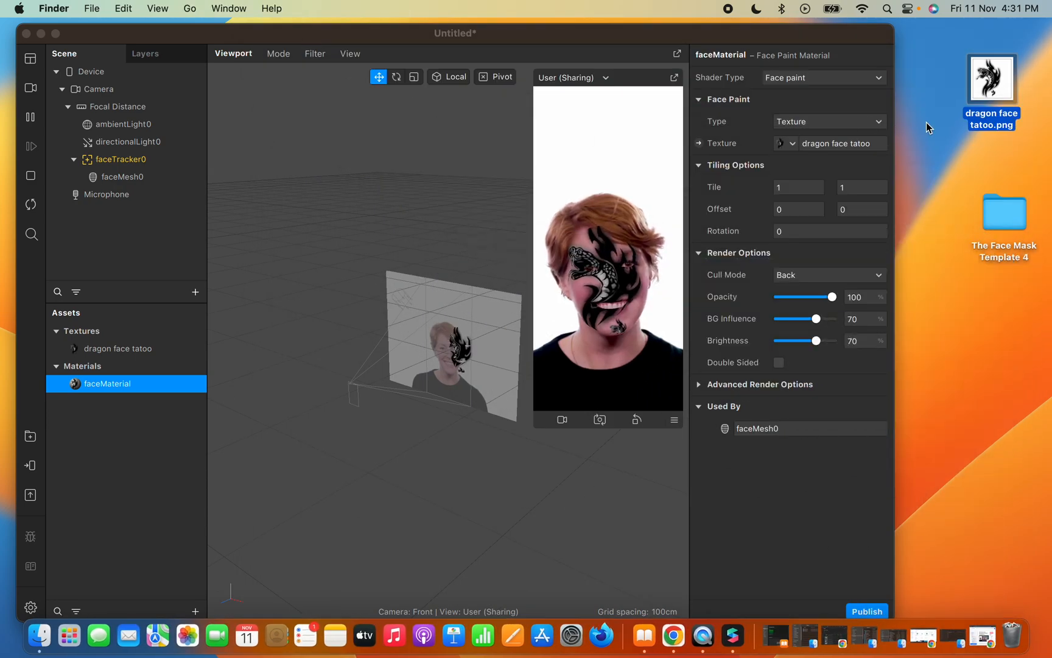
pyautogui.doubleClick(1018, 222)
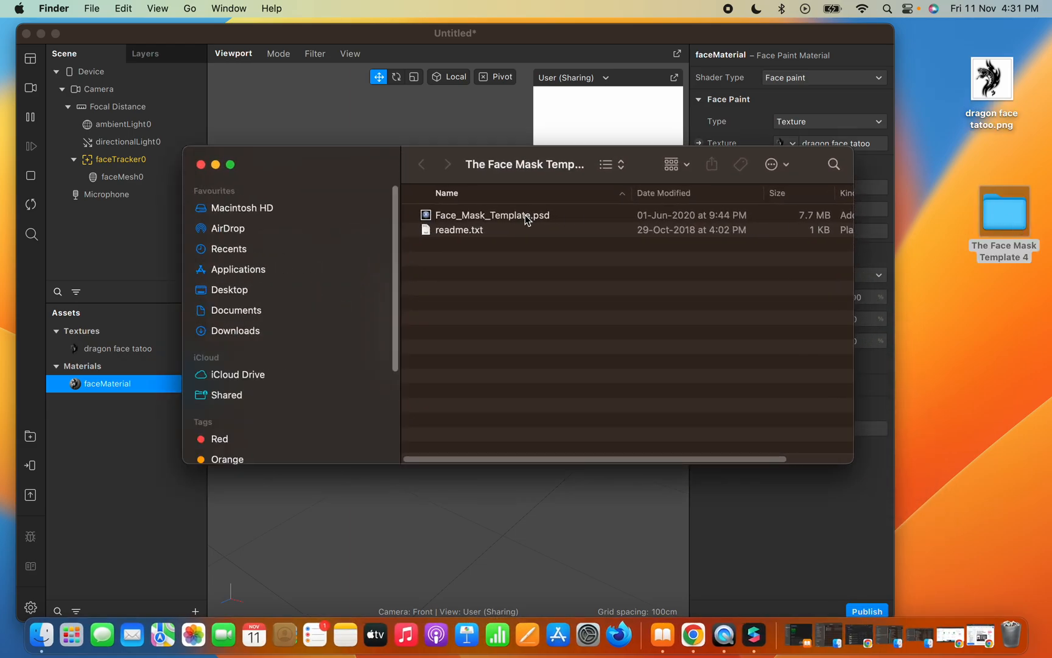
pyautogui.click(492, 215)
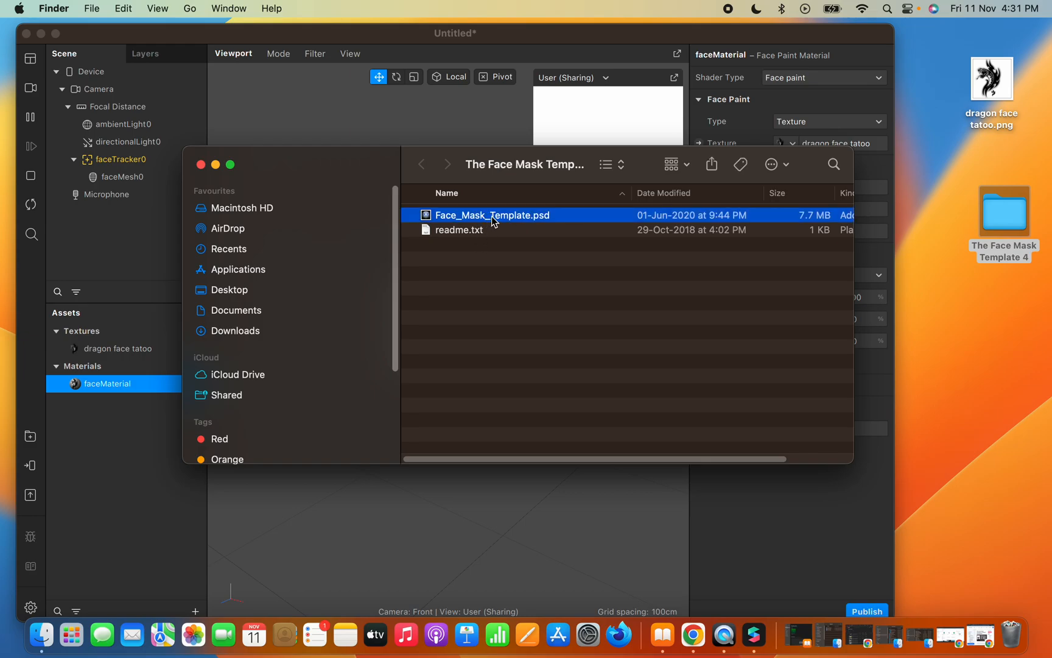
pyautogui.rightClick(494, 222)
pyautogui.moveTo(539, 242)
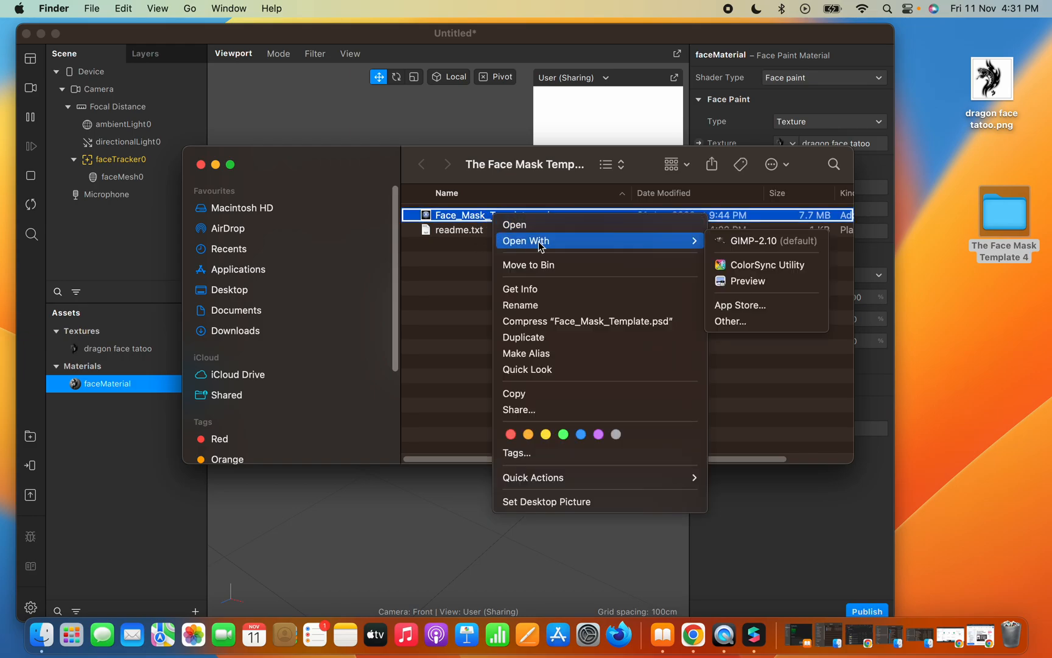
pyautogui.click(741, 244)
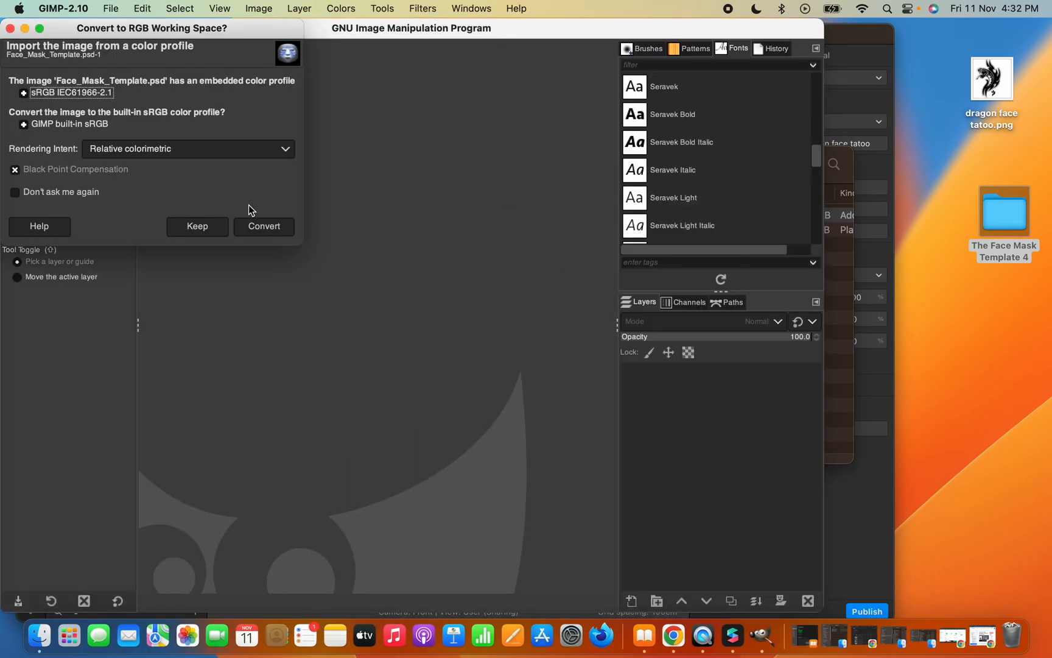
pyautogui.click(205, 230)
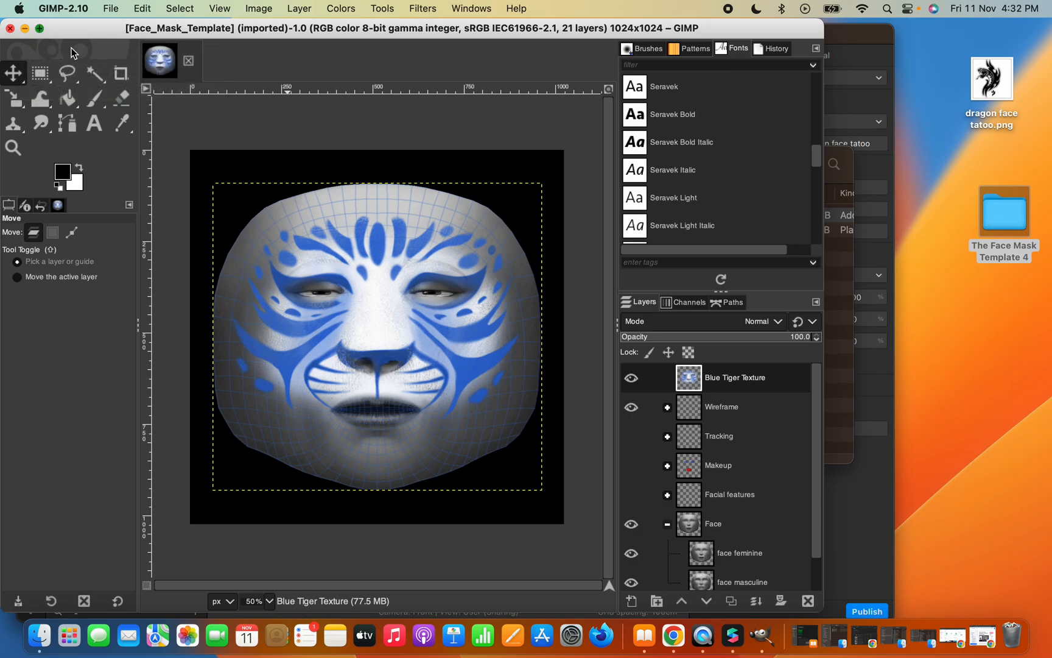
pyautogui.click(40, 29)
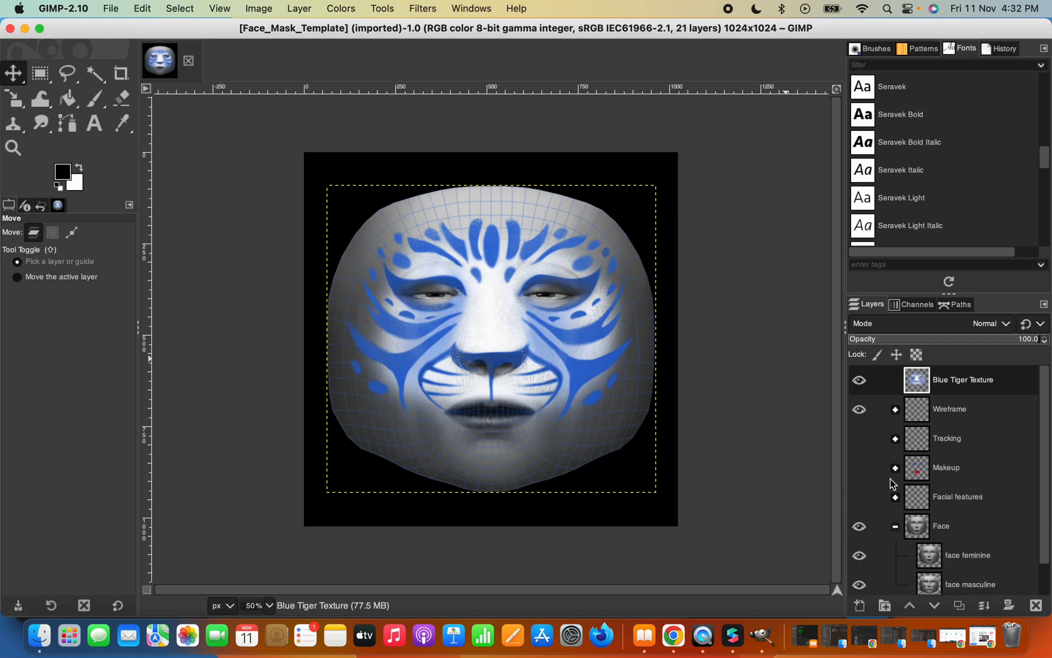
# Review the template's layers and hide the Blue Tiger Texture layer and the Wireframe group
pyautogui.scroll(-1, 890, 483)
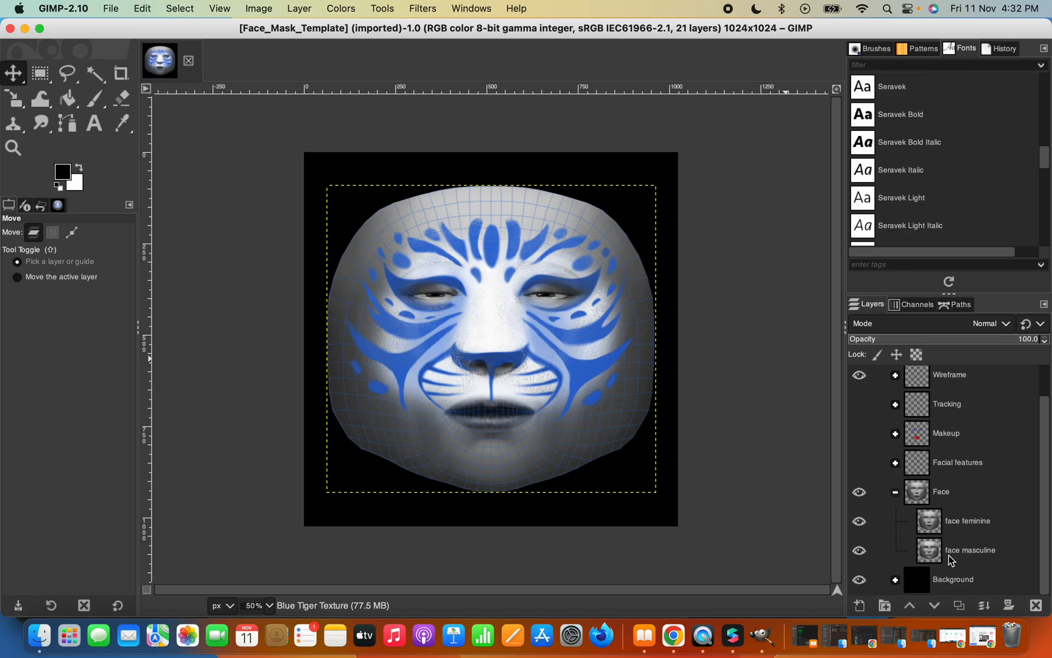
pyautogui.scroll(1, 955, 536)
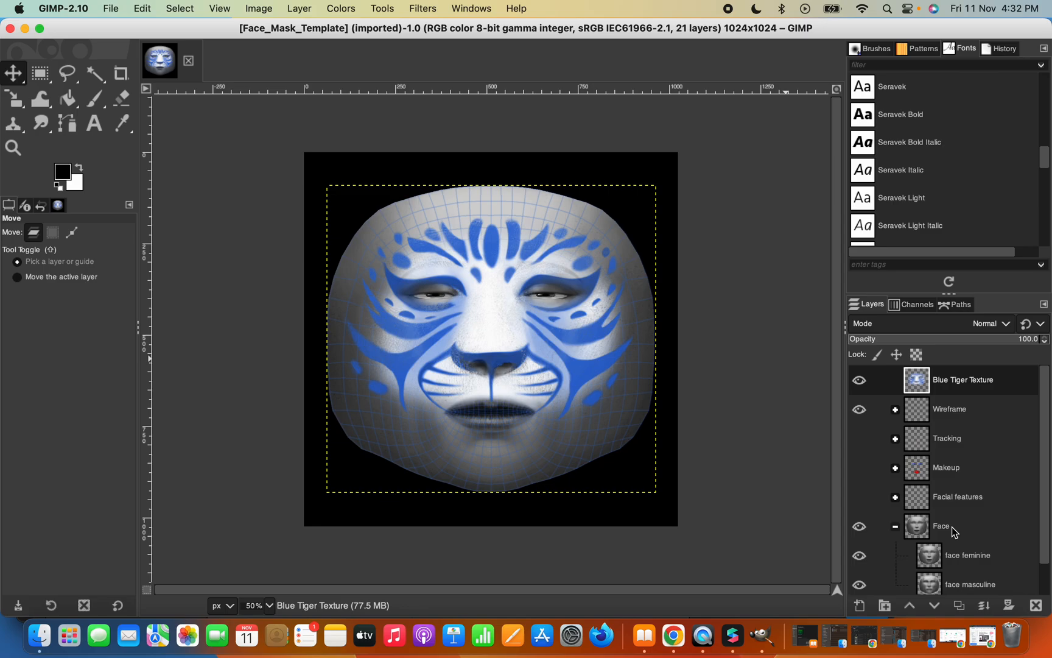
pyautogui.scroll(-1, 955, 532)
pyautogui.click(860, 381)
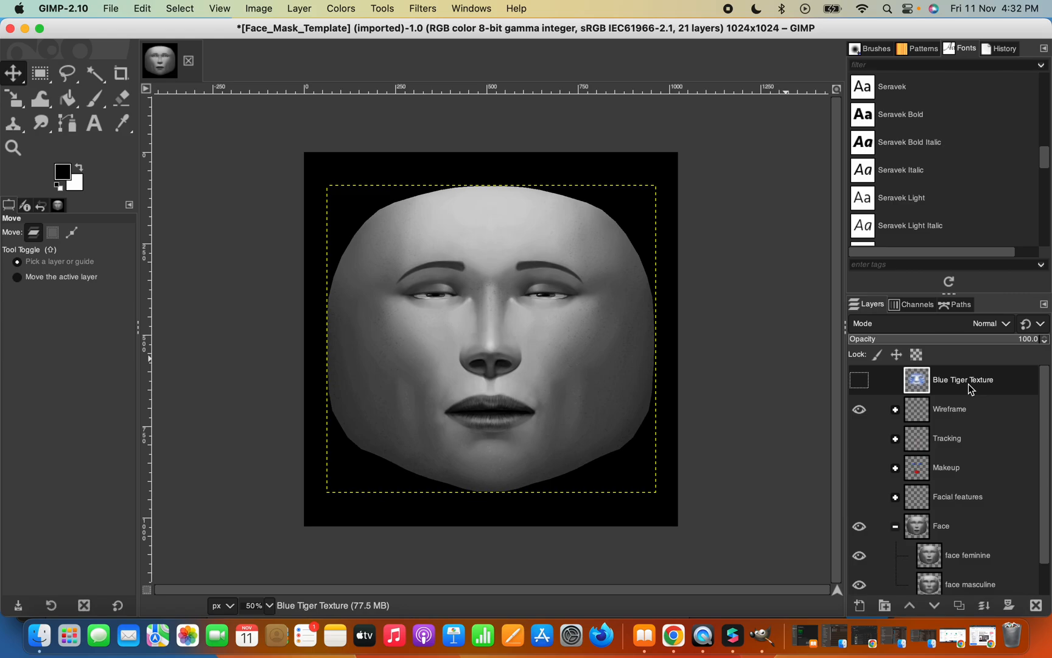
pyautogui.scroll(-2, 891, 453)
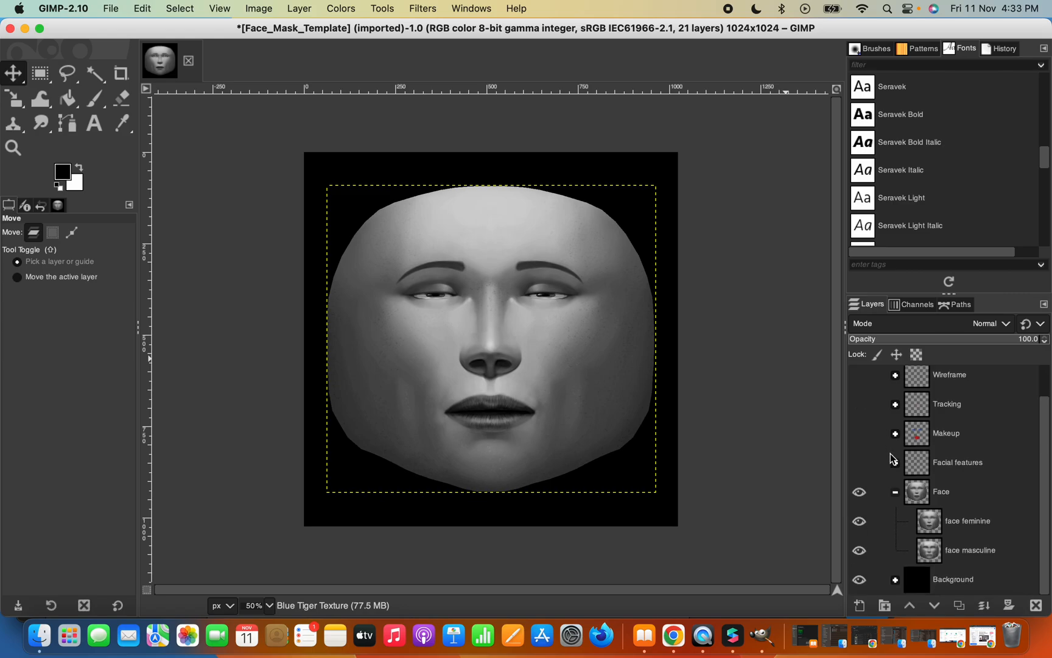
# Hide the Face group, the face feminine and face masculine layers and the Background, and show them all again
pyautogui.click(858, 493)
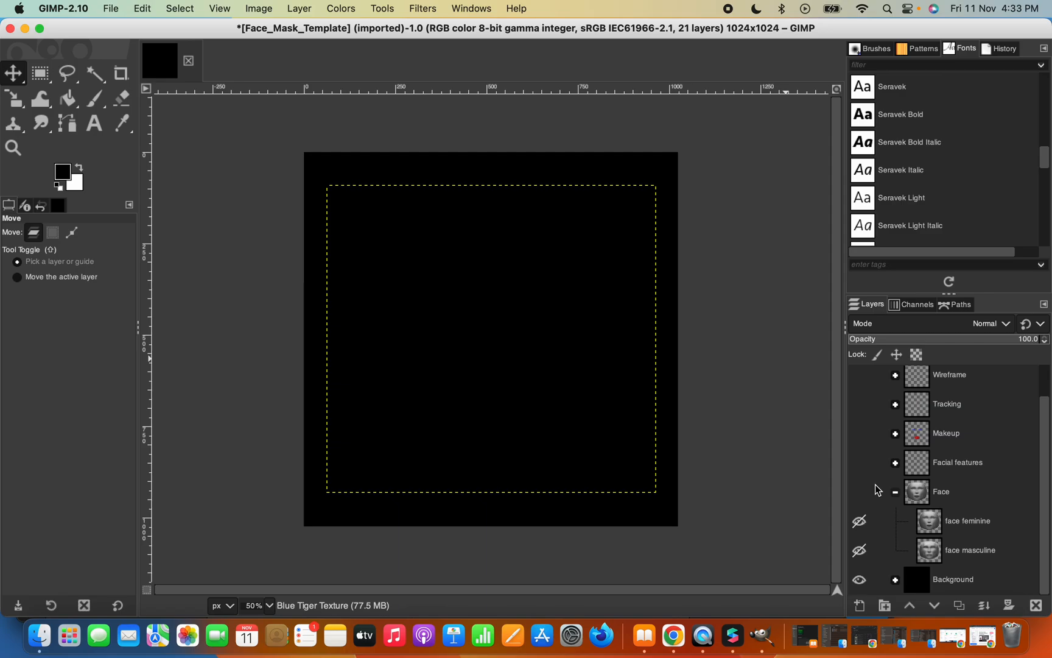
pyautogui.click(859, 521)
pyautogui.click(861, 550)
pyautogui.click(860, 580)
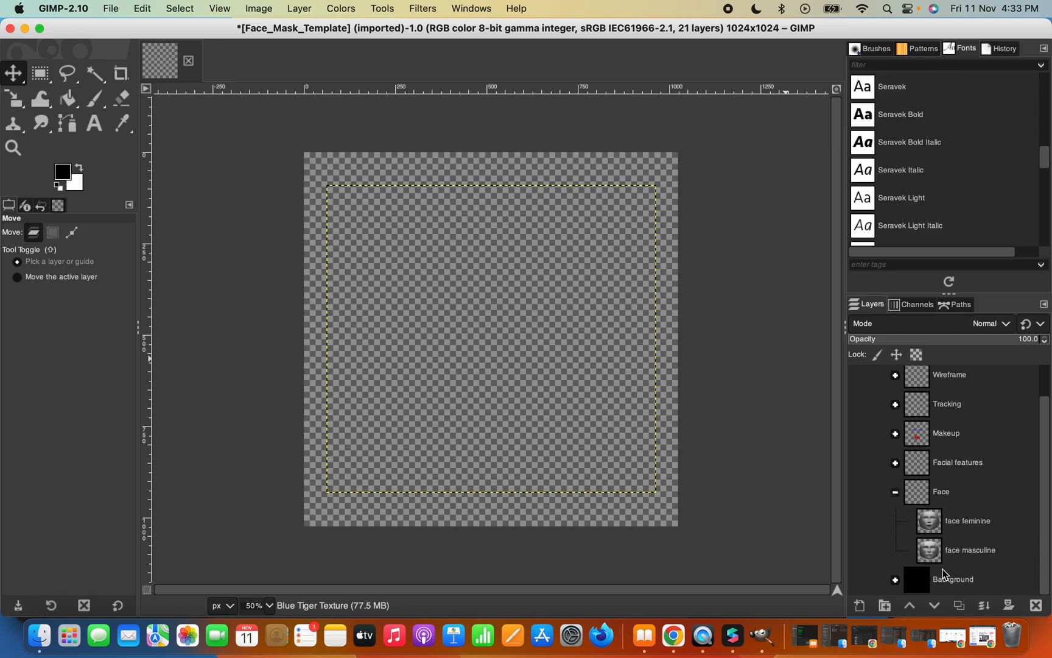
pyautogui.click(864, 581)
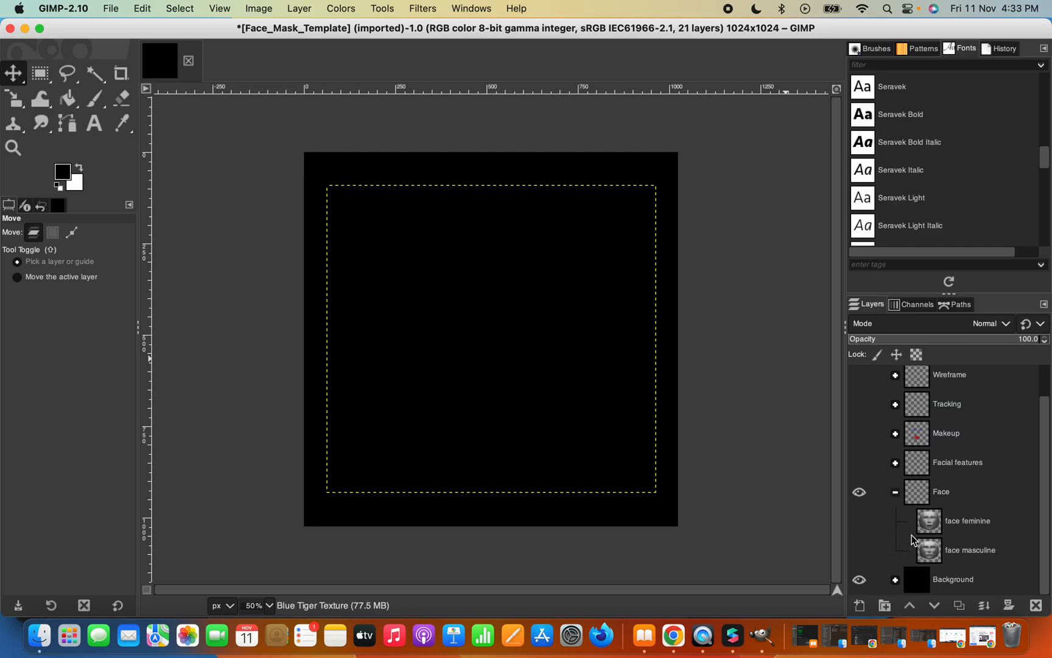
pyautogui.click(859, 550)
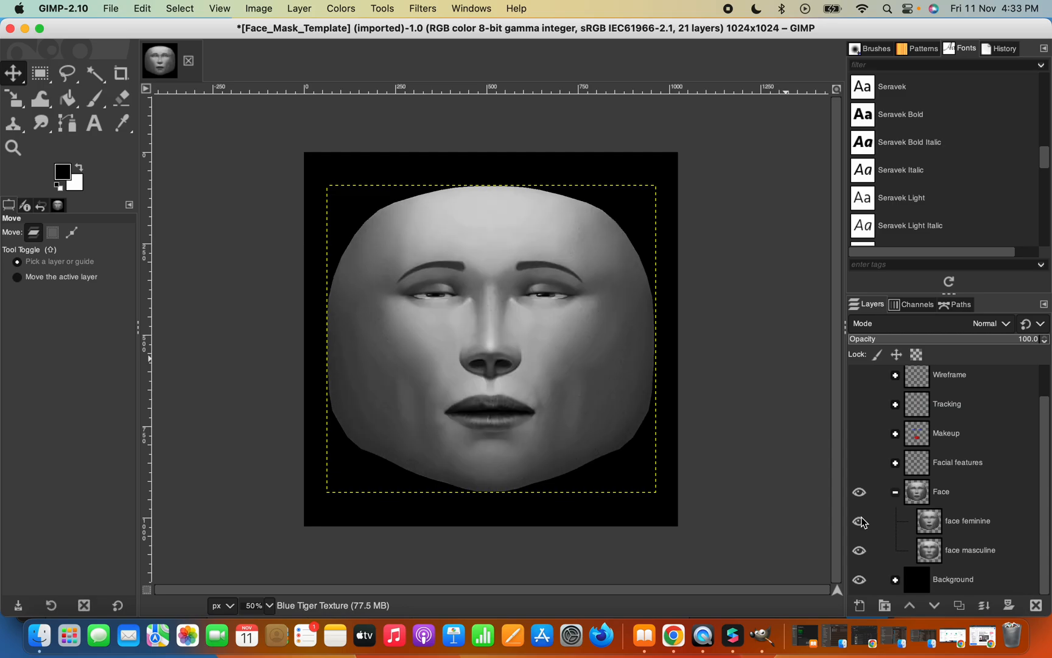
# Make the Facial features layer group visible above the face
pyautogui.click(859, 463)
pyautogui.scroll(1, 875, 487)
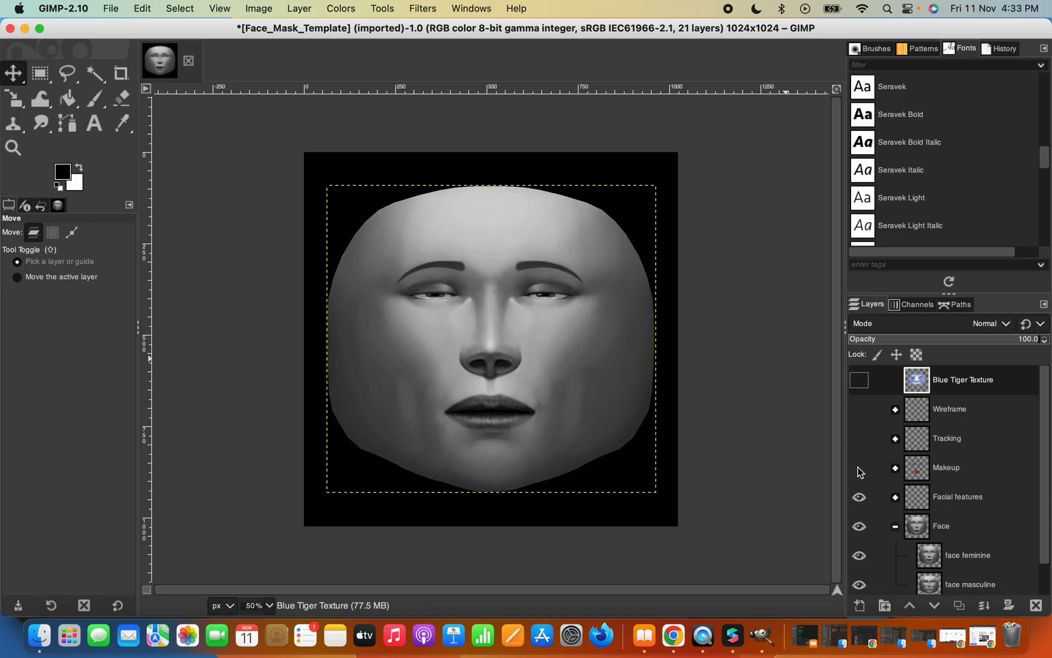
# Show the Makeup, Tracking and Wireframe groups and the Blue Tiger Texture layer over the face, and hide all four again
pyautogui.click(860, 469)
pyautogui.click(860, 438)
pyautogui.click(859, 410)
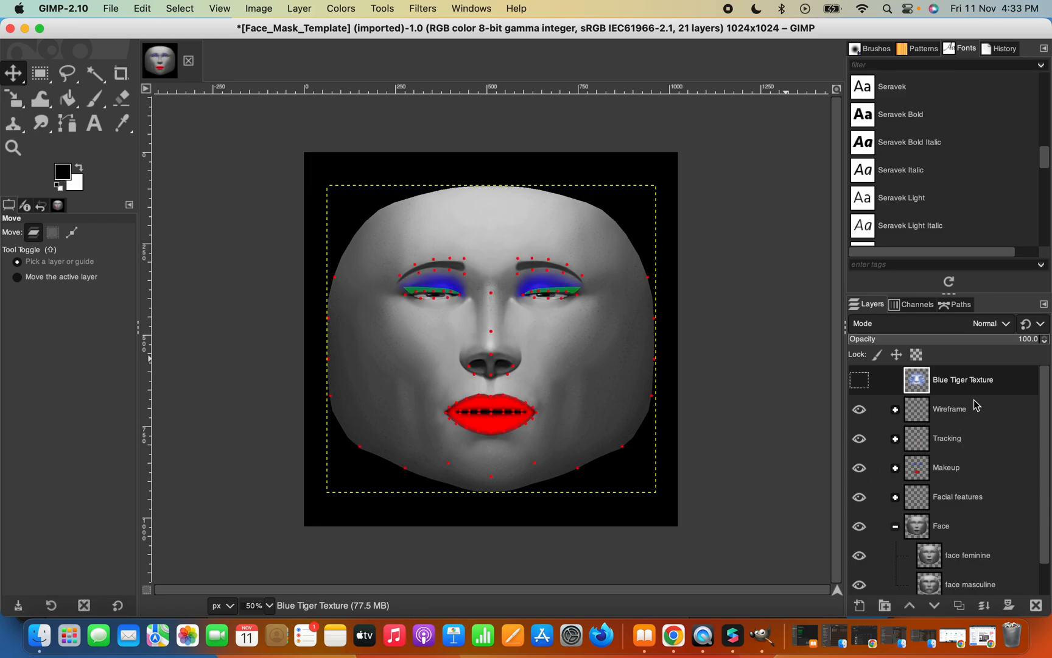
pyautogui.click(860, 381)
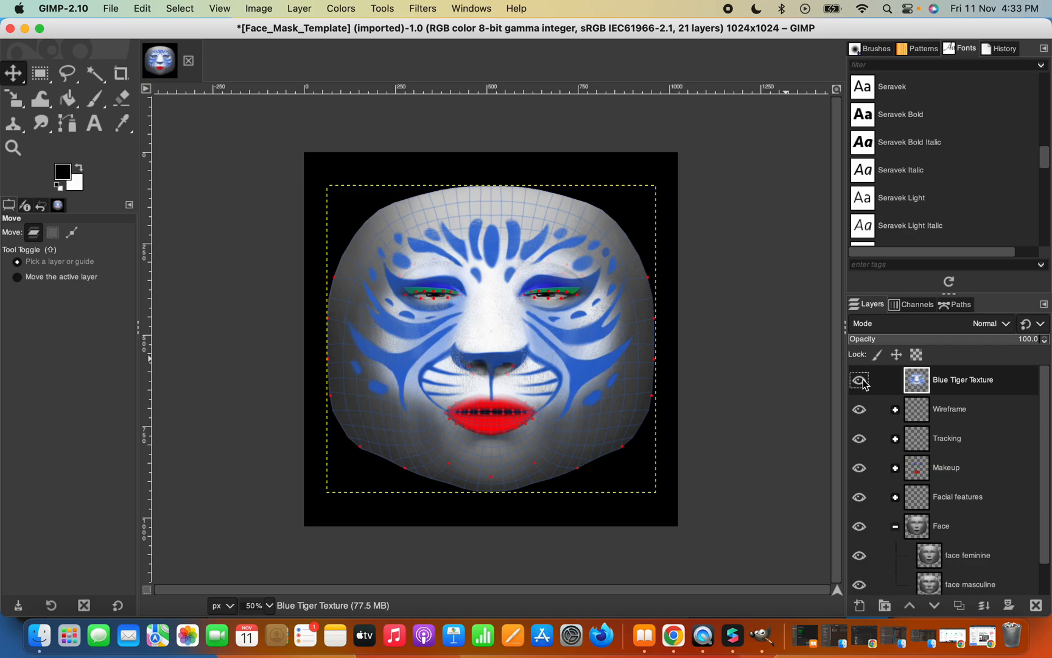
pyautogui.click(859, 381)
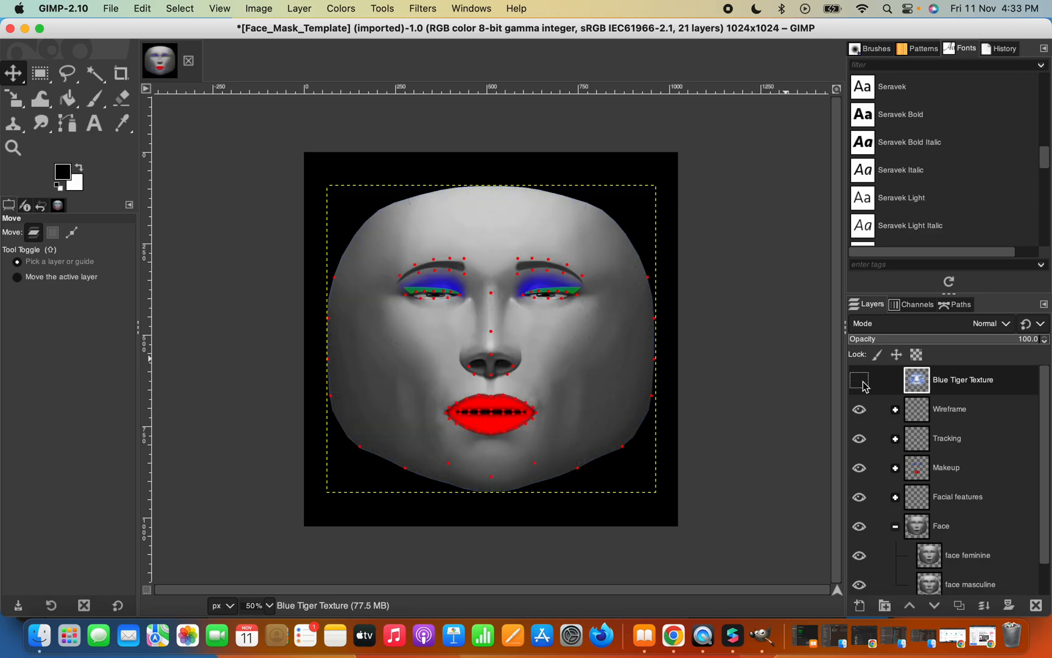
pyautogui.click(859, 409)
pyautogui.click(859, 438)
pyautogui.click(859, 467)
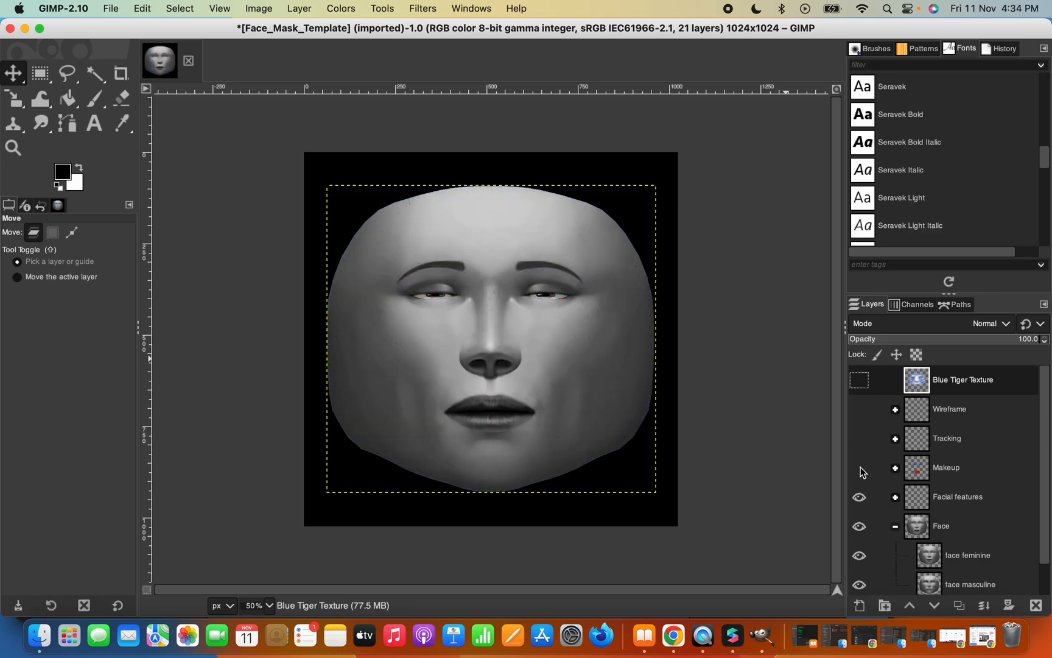
# Hide the Facial features group, the face feminine layer and the Background, leaving the masculine face on transparency
pyautogui.scroll(-1, 862, 472)
pyautogui.click(859, 463)
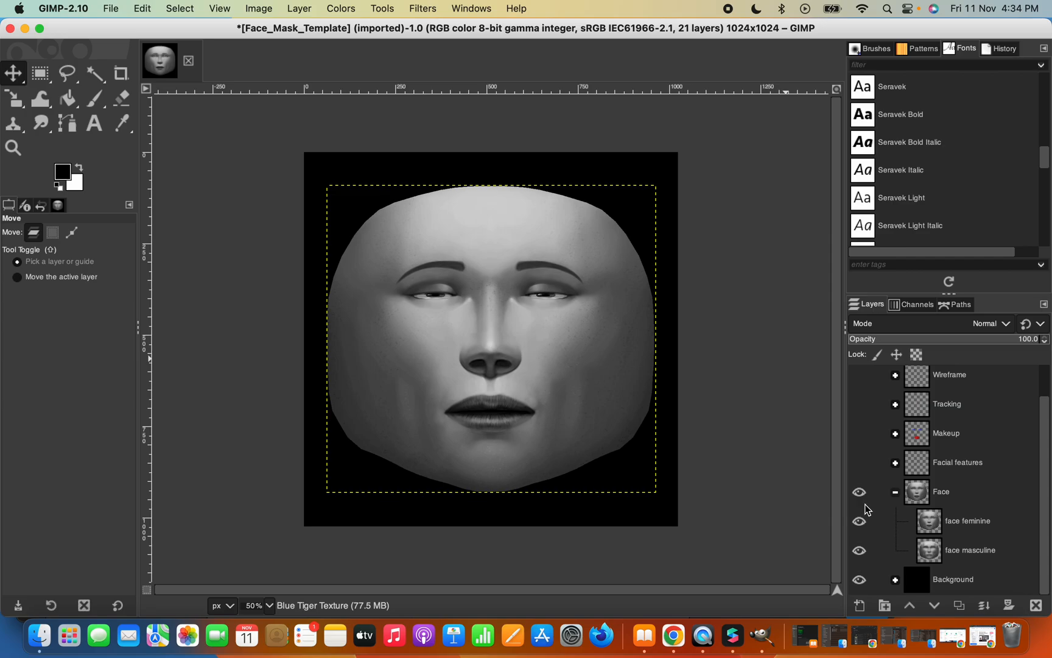
pyautogui.click(860, 521)
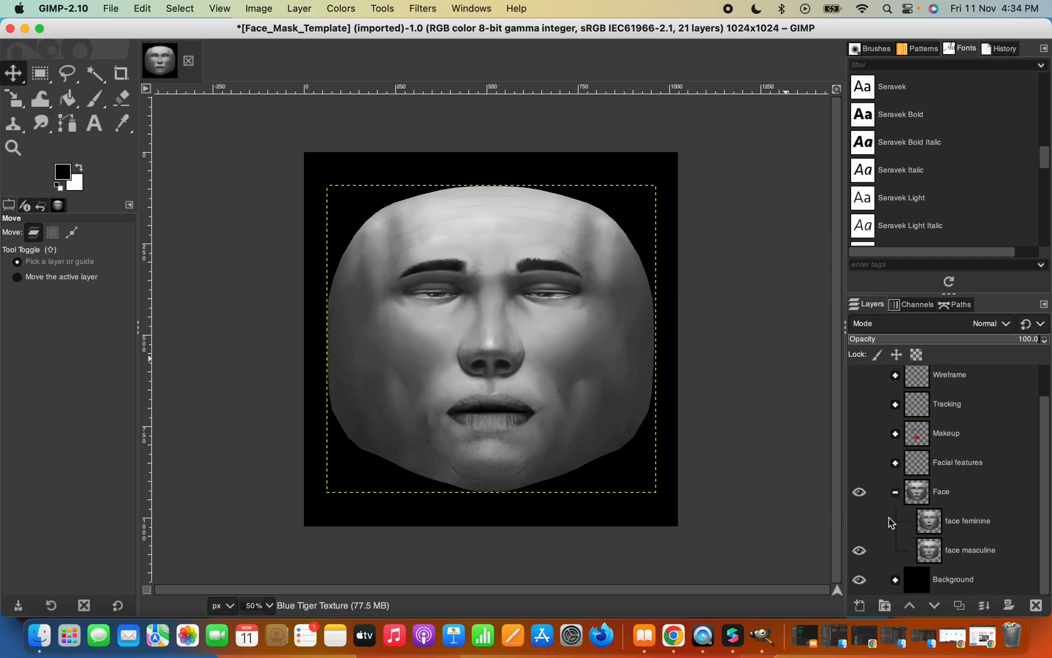
pyautogui.click(859, 580)
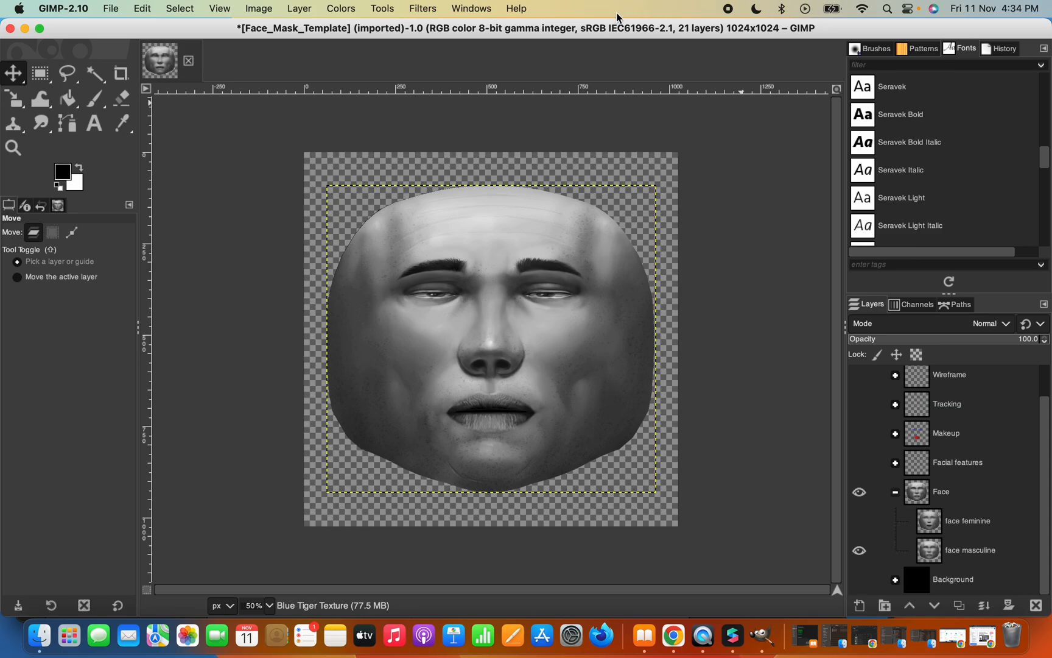
# Add dragon face tatoo.png from the desktop as a new layer and move it onto the cheek on the image's right side
pyautogui.click(39, 28)
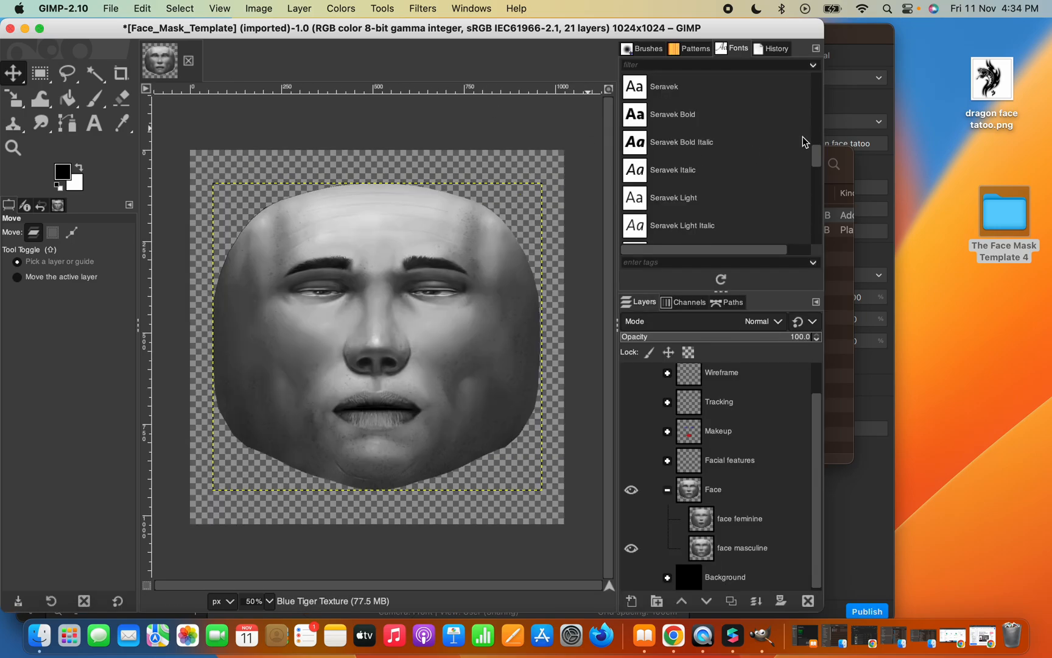
pyautogui.click(987, 95)
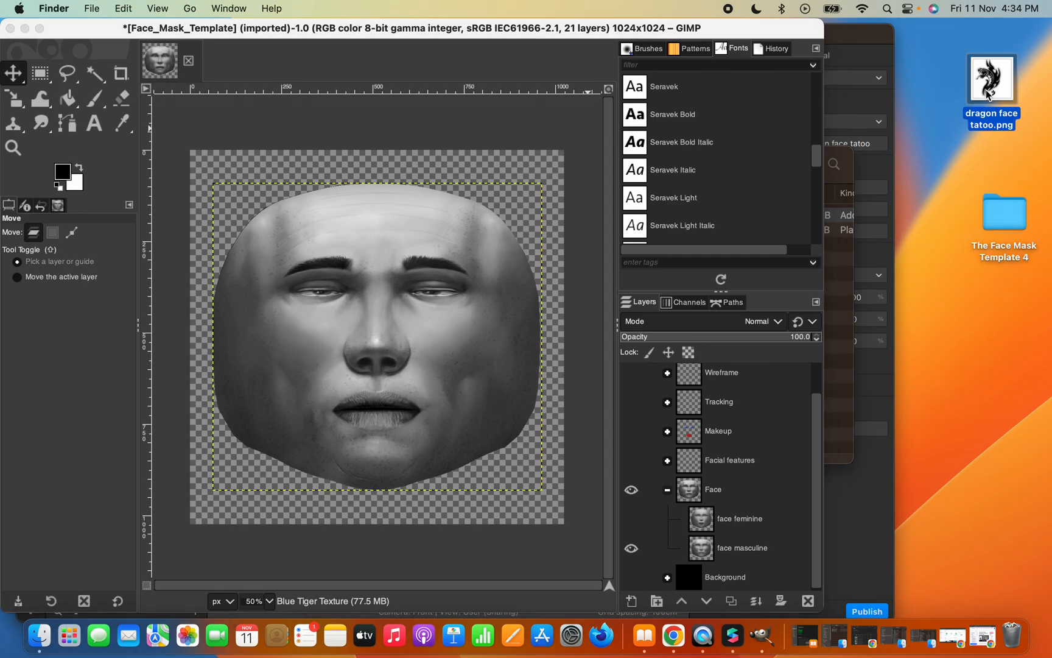
pyautogui.moveTo(987, 95); pyautogui.dragTo(524, 334)
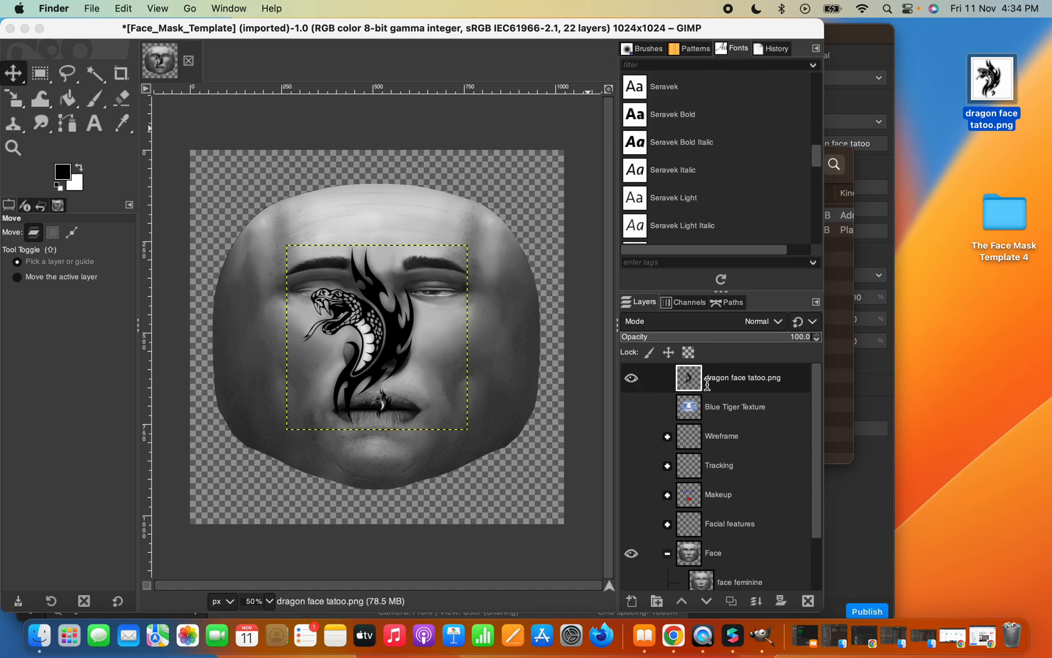
pyautogui.scroll(-3, 677, 421)
pyautogui.scroll(3, 704, 415)
pyautogui.click(39, 28)
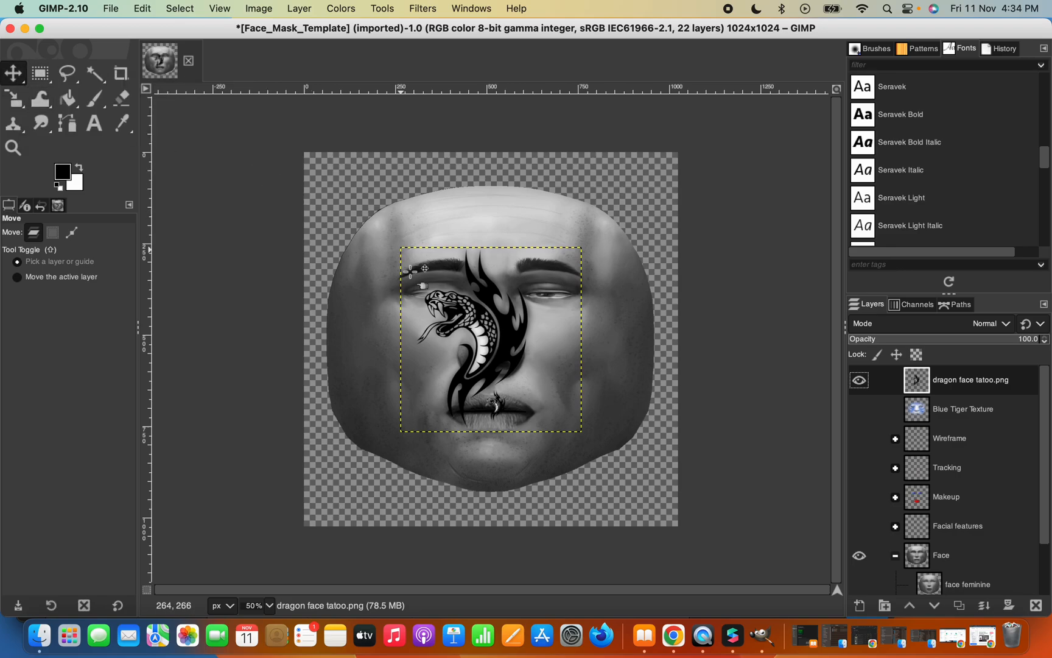
pyautogui.moveTo(460, 302); pyautogui.dragTo(572, 340)
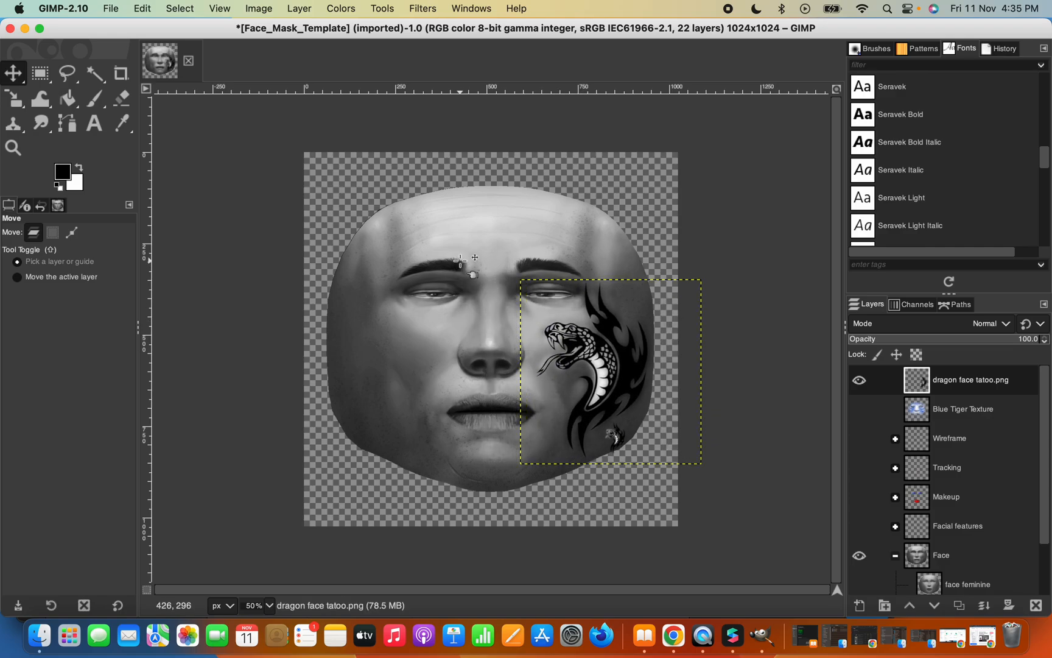
# Add a second copy of dragon face tatoo.png from the desktop and move it onto the opposite cheek
pyautogui.click(42, 27)
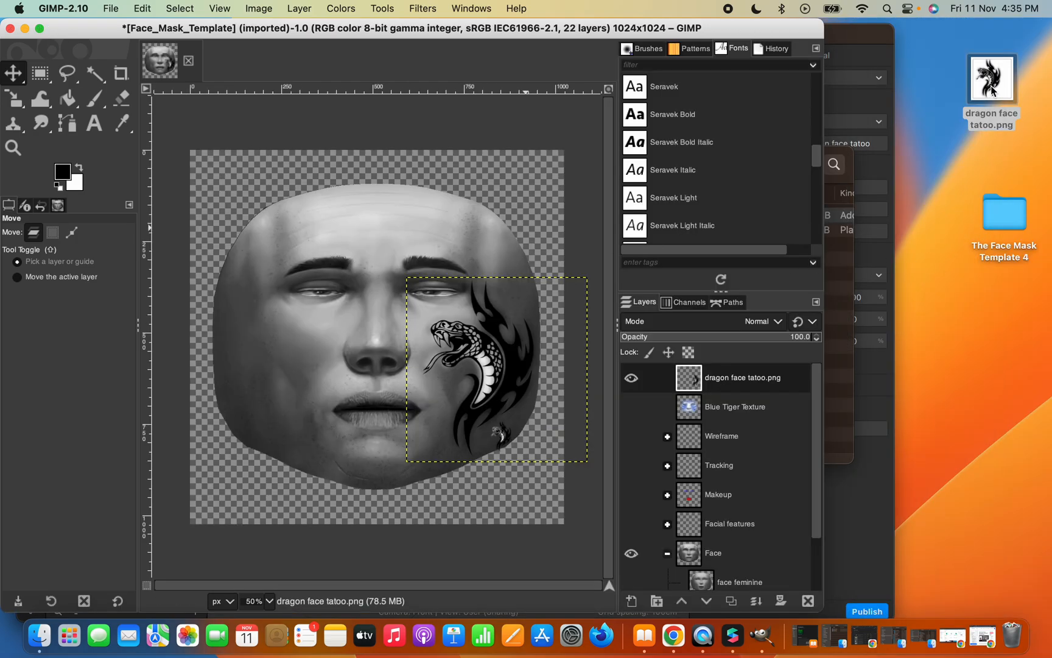
pyautogui.moveTo(991, 91); pyautogui.dragTo(301, 343)
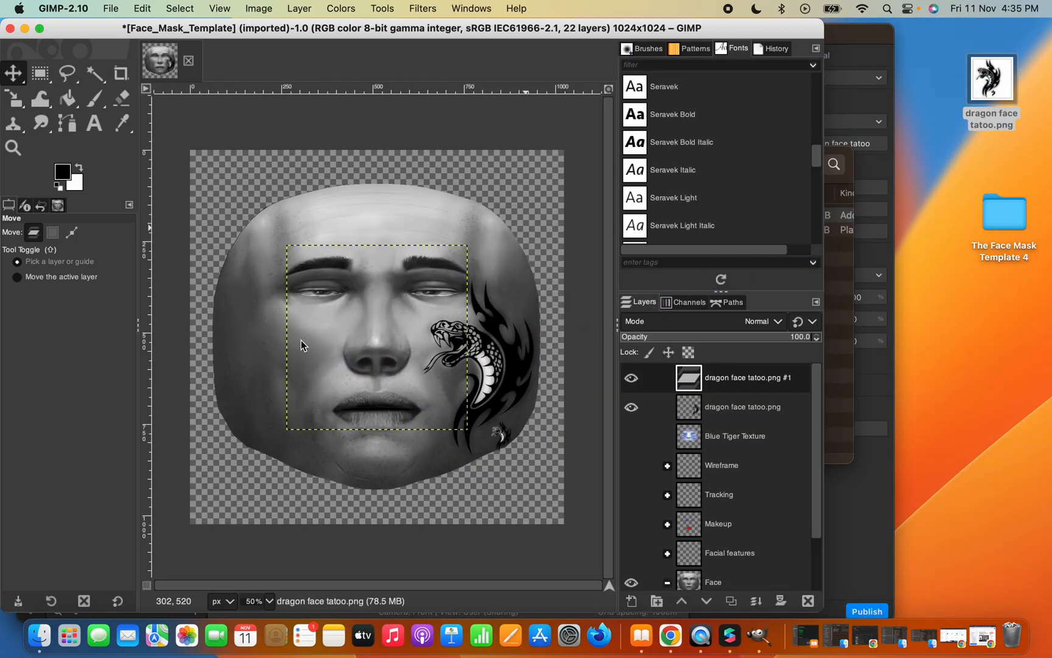
pyautogui.moveTo(380, 332); pyautogui.dragTo(293, 349)
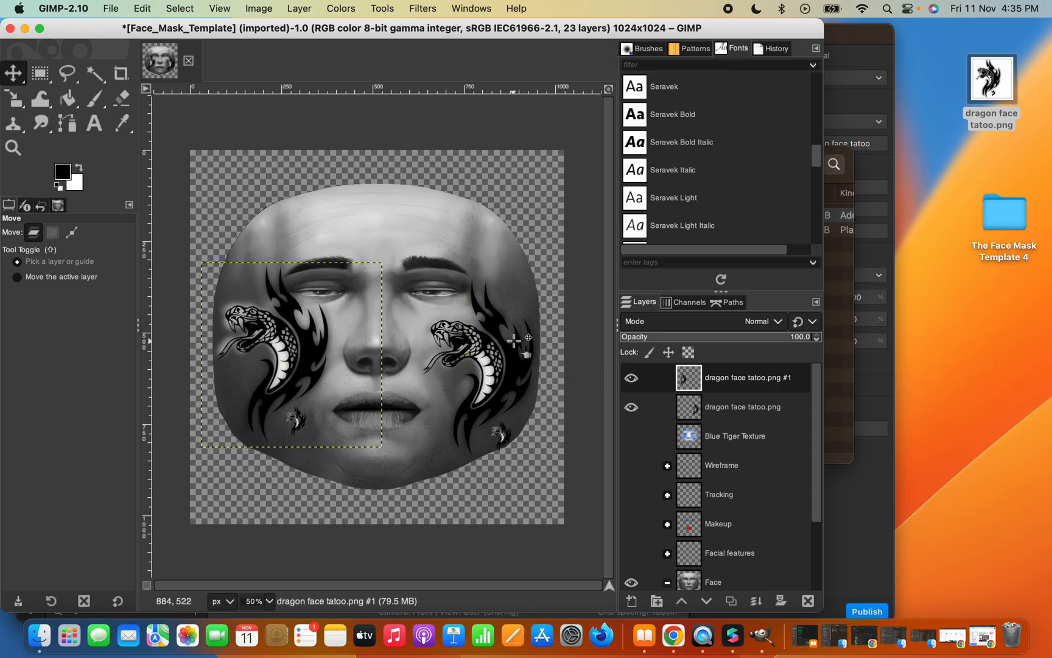
pyautogui.click(40, 29)
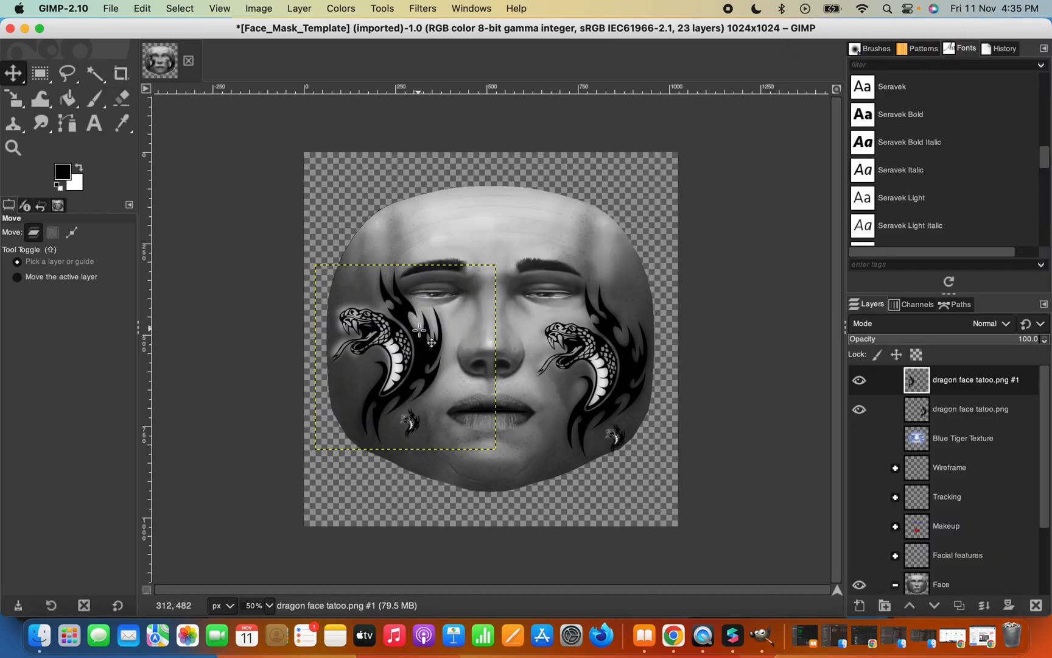
# Try to scale the second tattoo copy down to about 301 × 306 px with the Scale tool, toggling its layer's visibility to compare
pyautogui.click(13, 102)
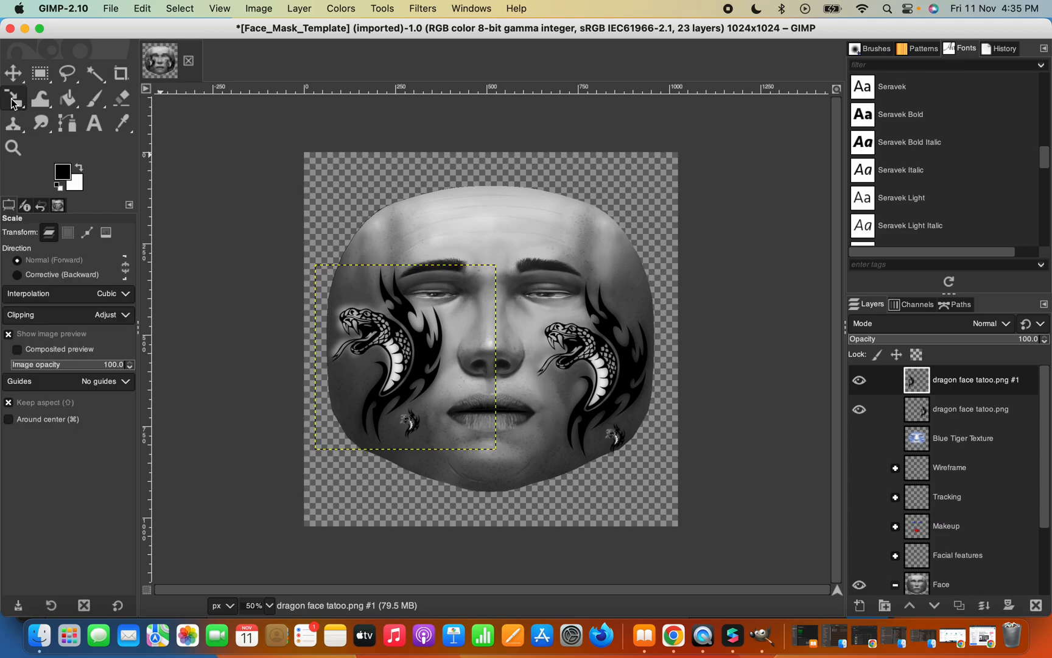
pyautogui.click(13, 101)
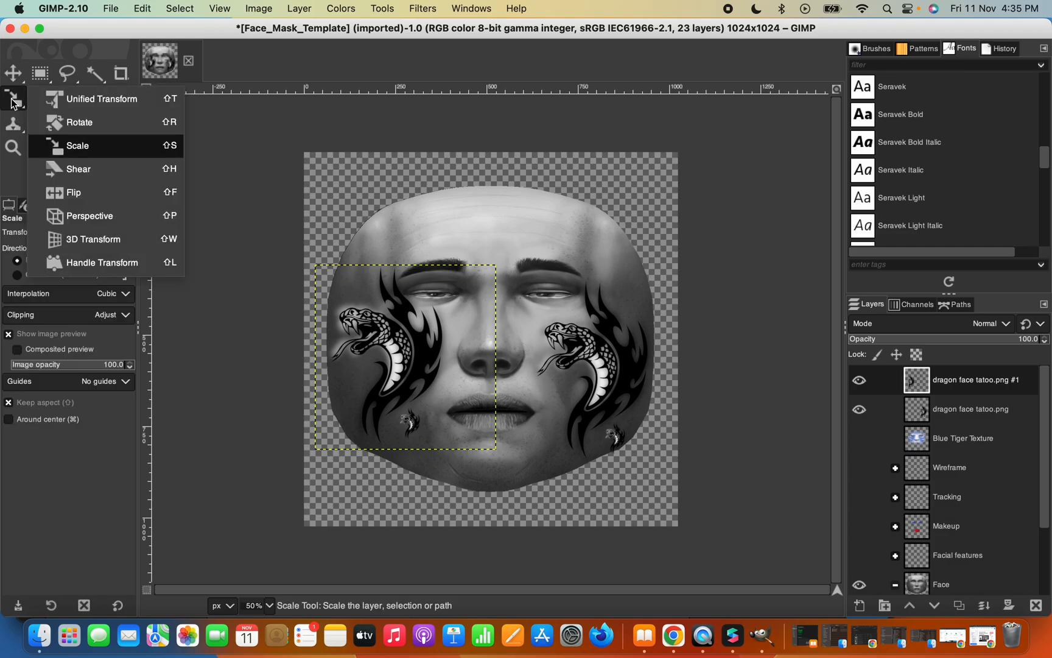
pyautogui.click(65, 149)
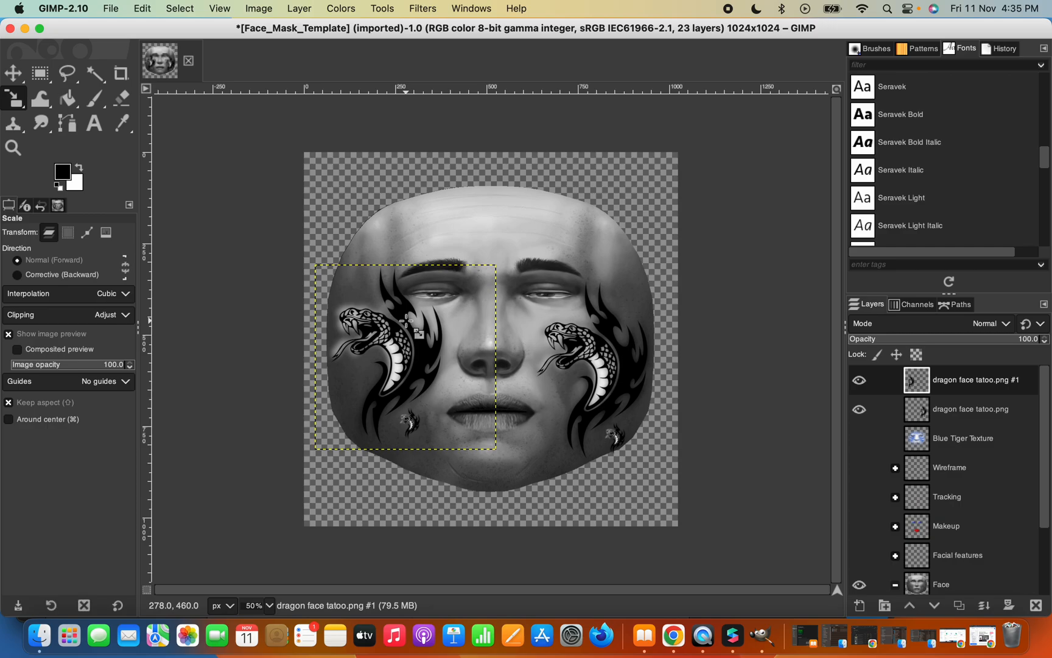
pyautogui.click(419, 334)
pyautogui.moveTo(497, 445); pyautogui.dragTo(455, 401)
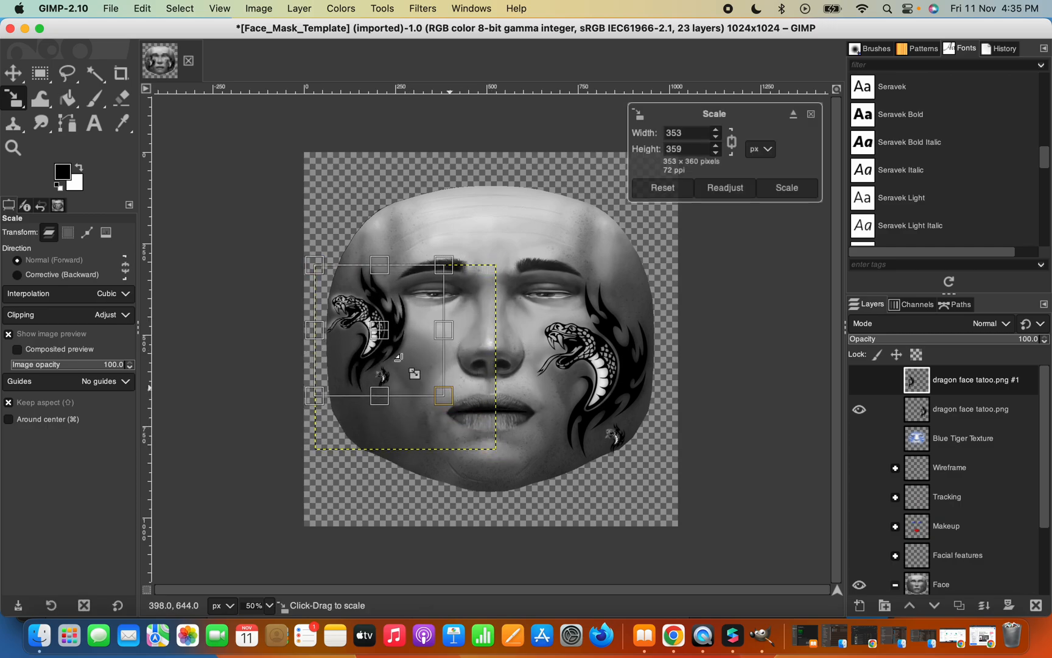
pyautogui.moveTo(372, 329); pyautogui.dragTo(390, 348)
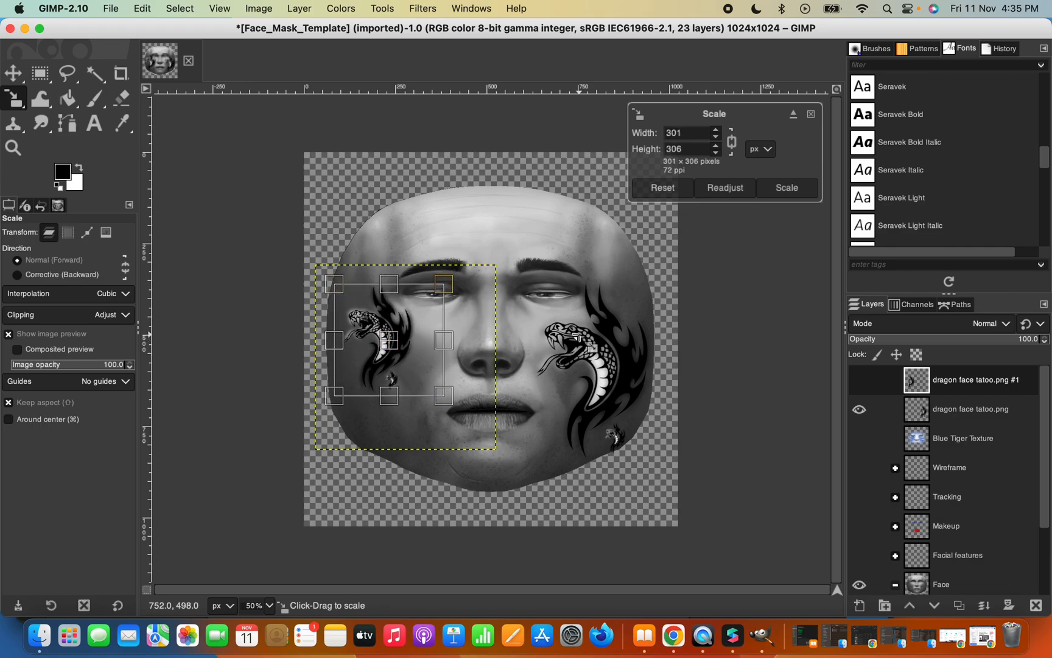
pyautogui.click(867, 381)
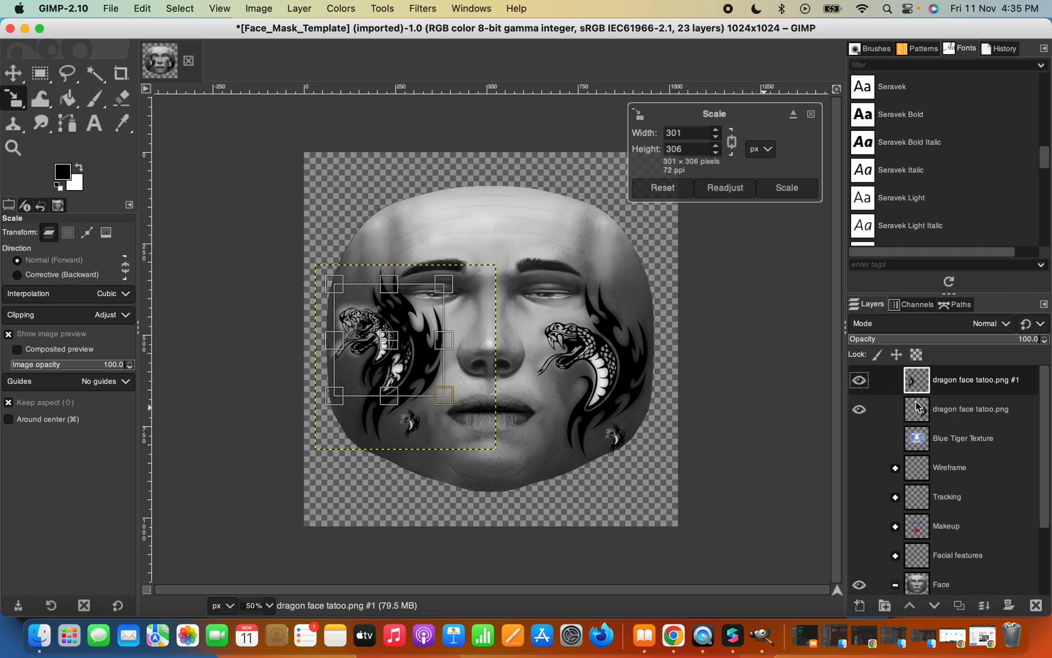
pyautogui.click(859, 380)
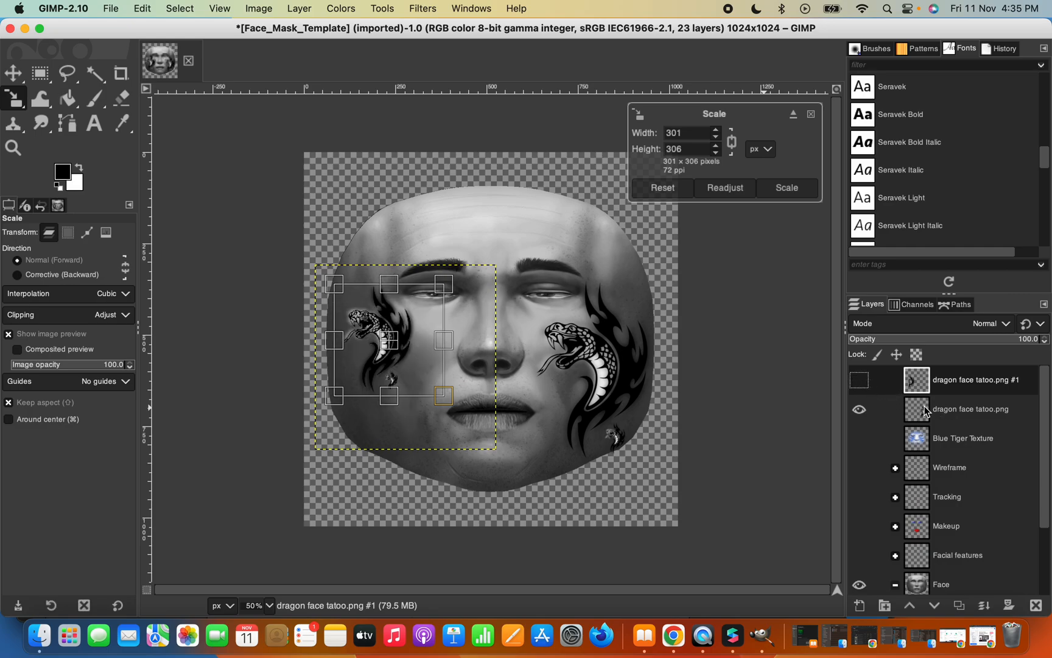
# Try to scale the first tattoo layer, dragon face tatoo.png, down to about 300 × 305 px
pyautogui.click(976, 417)
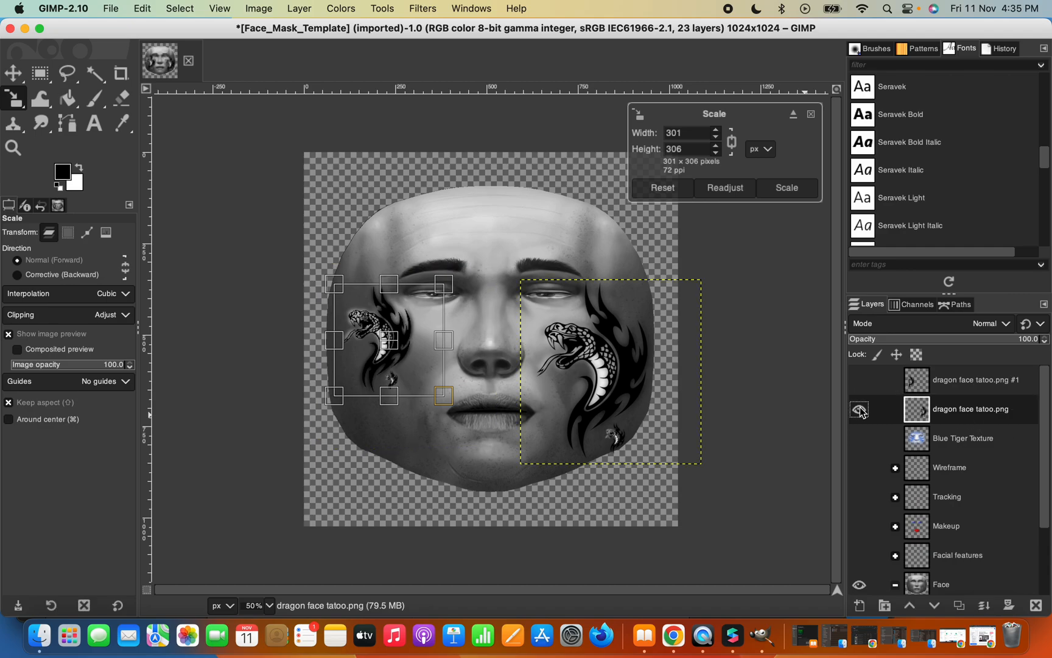
pyautogui.click(591, 365)
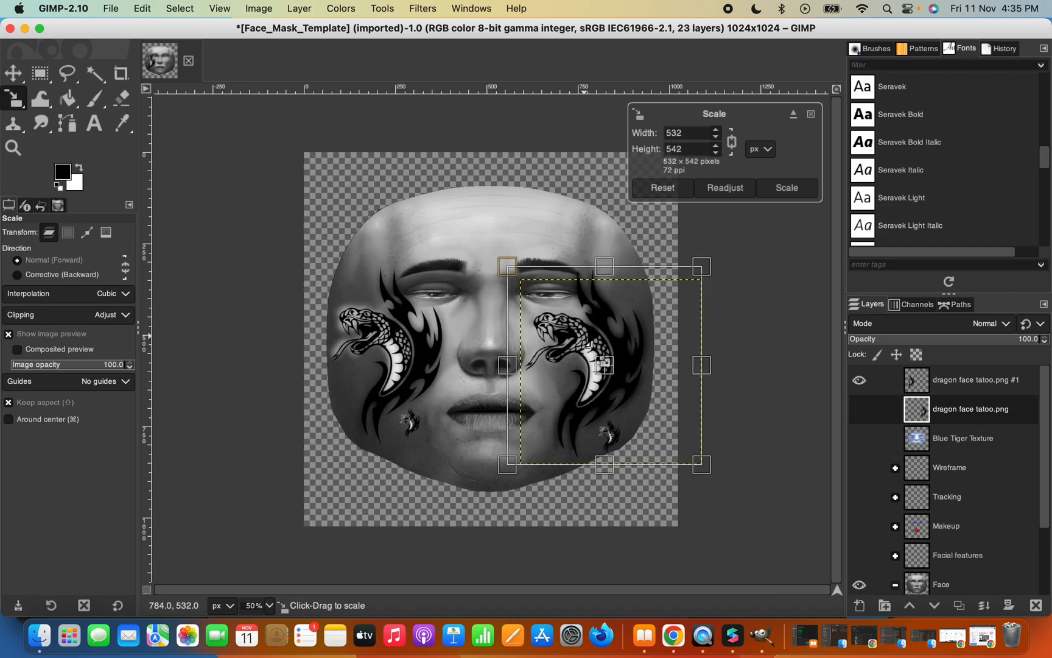
pyautogui.moveTo(594, 356); pyautogui.dragTo(603, 366)
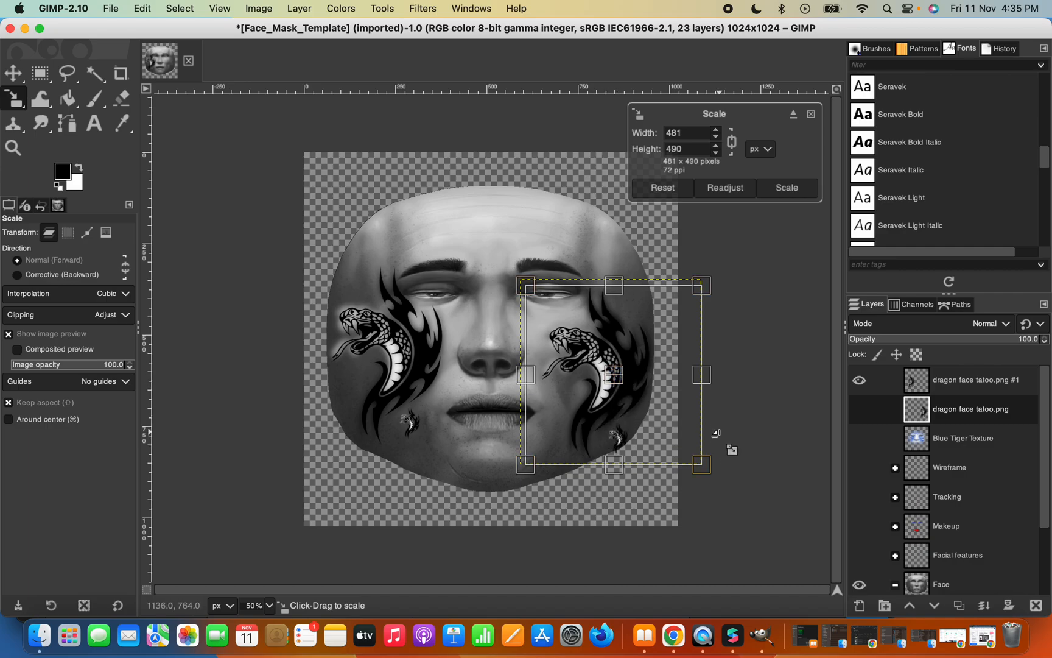
pyautogui.moveTo(700, 461); pyautogui.dragTo(635, 396)
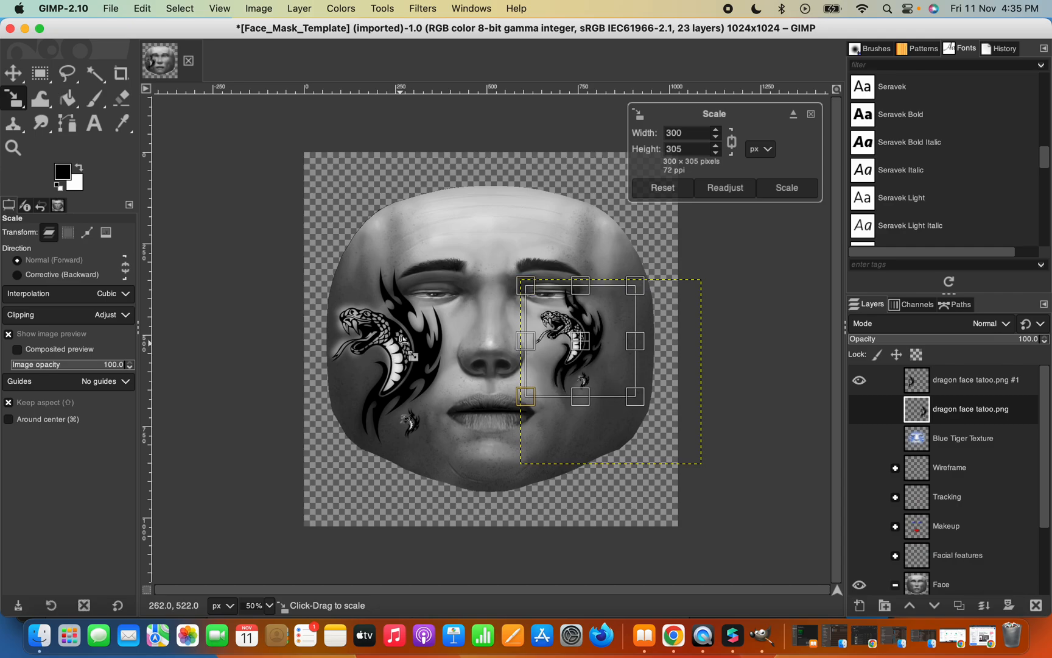
# Scale the dragon face tatoo.png #1 layer to about 418 × 426 px and reposition both tattoos on the cheeks
pyautogui.click(955, 390)
pyautogui.moveTo(418, 388); pyautogui.dragTo(392, 356)
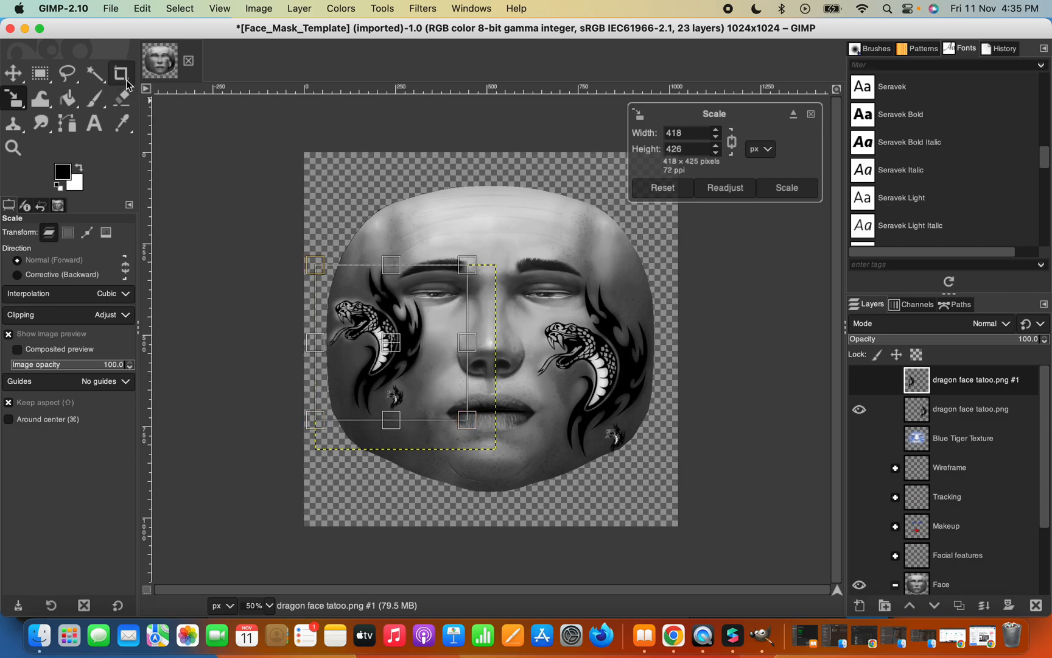
pyautogui.click(13, 73)
pyautogui.moveTo(378, 332); pyautogui.dragTo(396, 359)
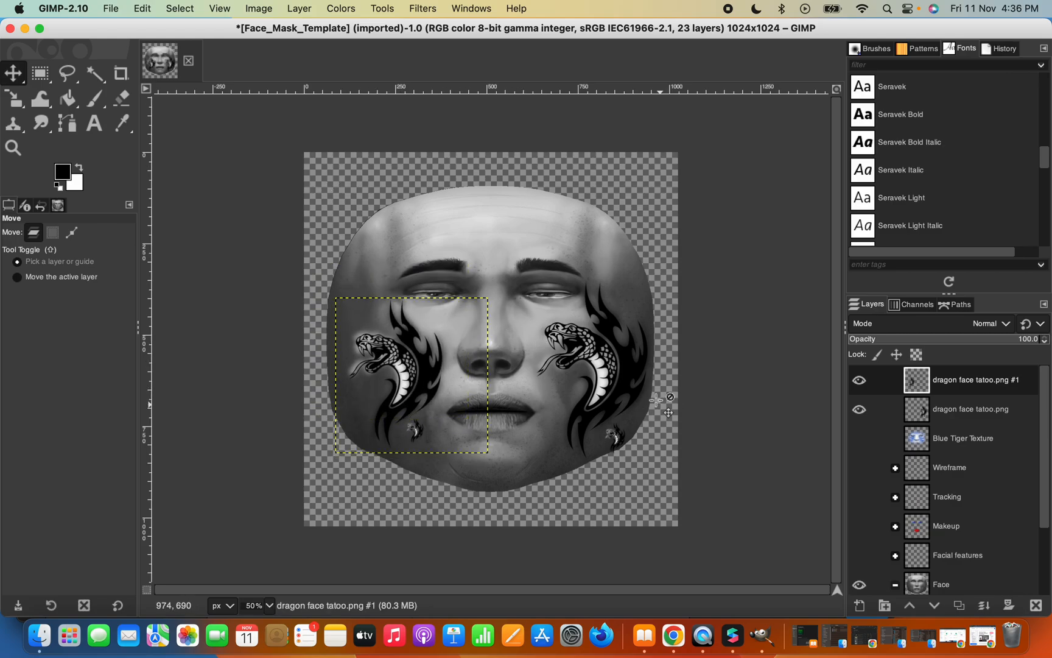
pyautogui.click(609, 361)
pyautogui.moveTo(609, 360); pyautogui.dragTo(612, 365)
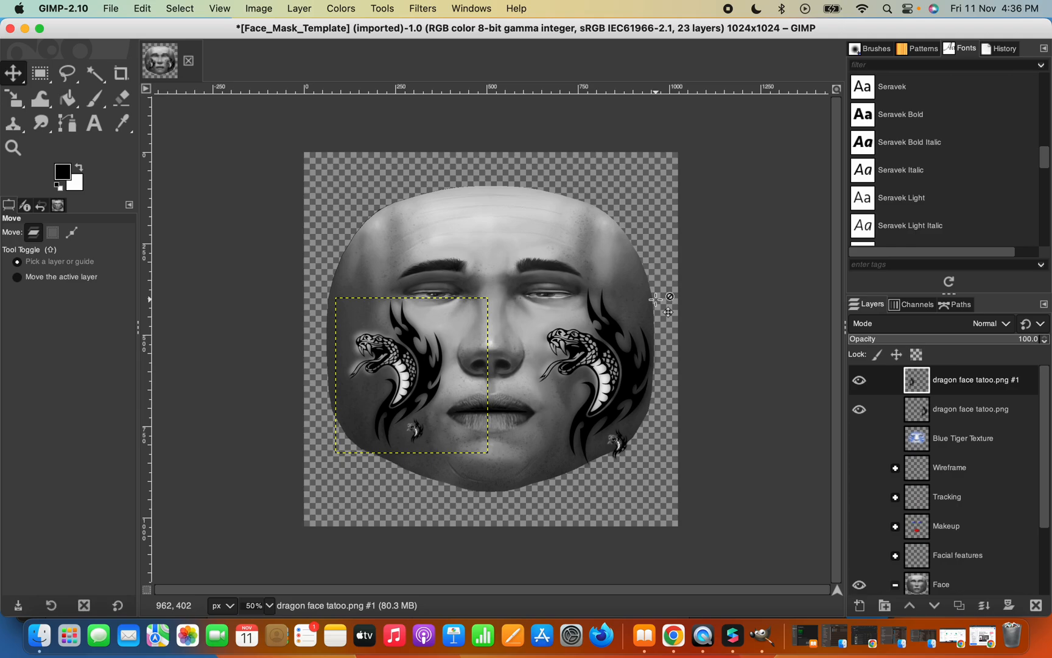
# Hide the Face layer group and export the two-tattoo image as dragon face.png in The Face Mask Template 4 folder
pyautogui.scroll(-3, 939, 504)
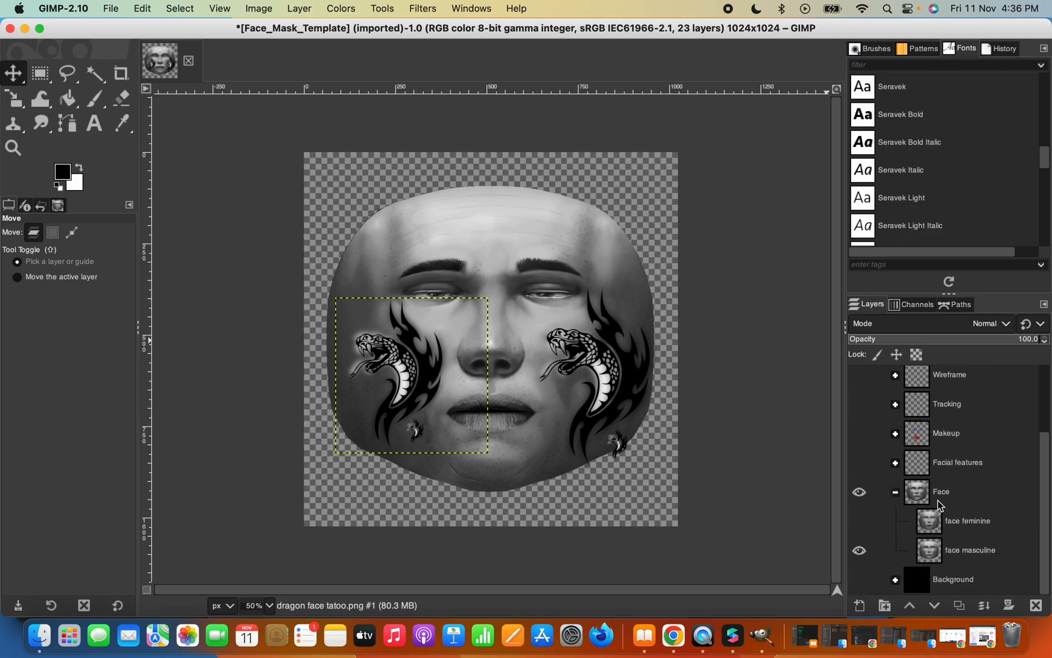
pyautogui.click(859, 494)
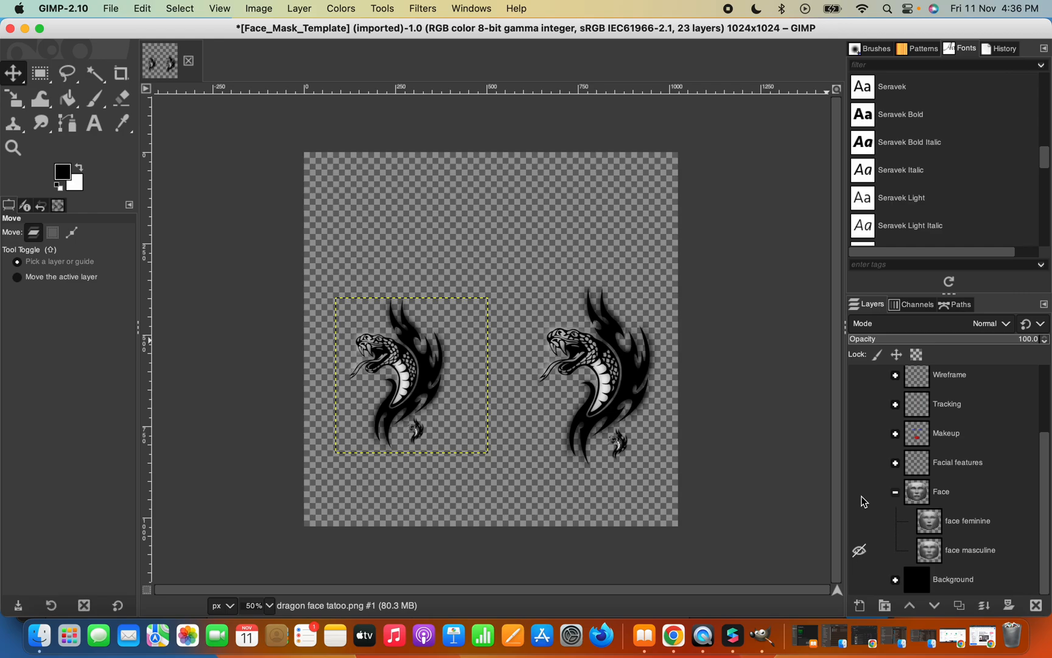
pyautogui.click(112, 10)
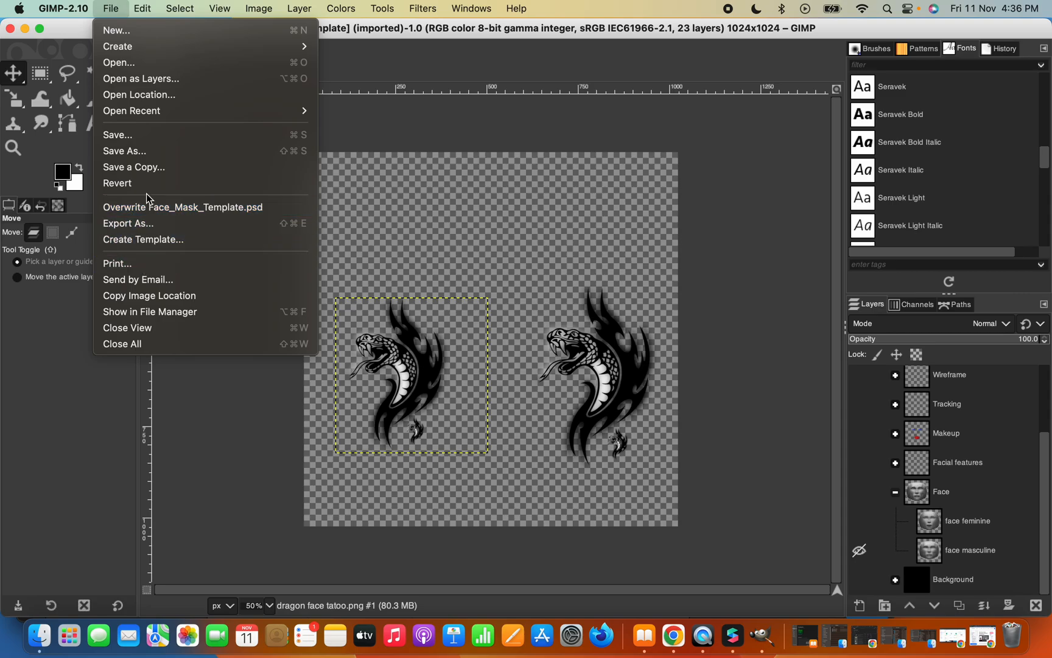
pyautogui.click(148, 223)
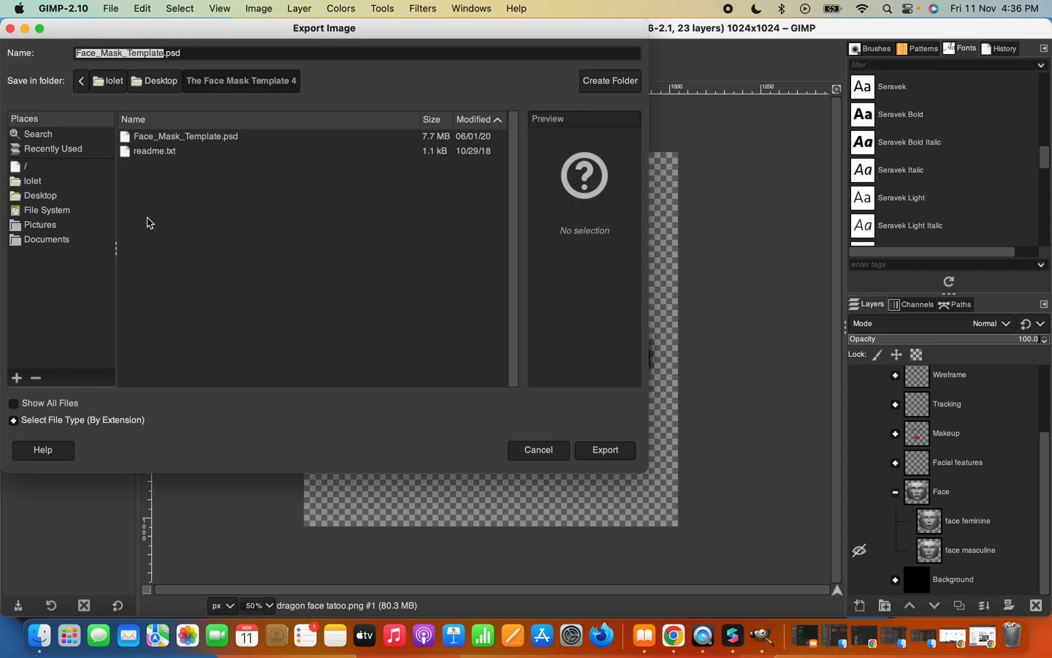
pyautogui.tripleClick(206, 54)
pyautogui.press('BackSpace')
pyautogui.write('dra')
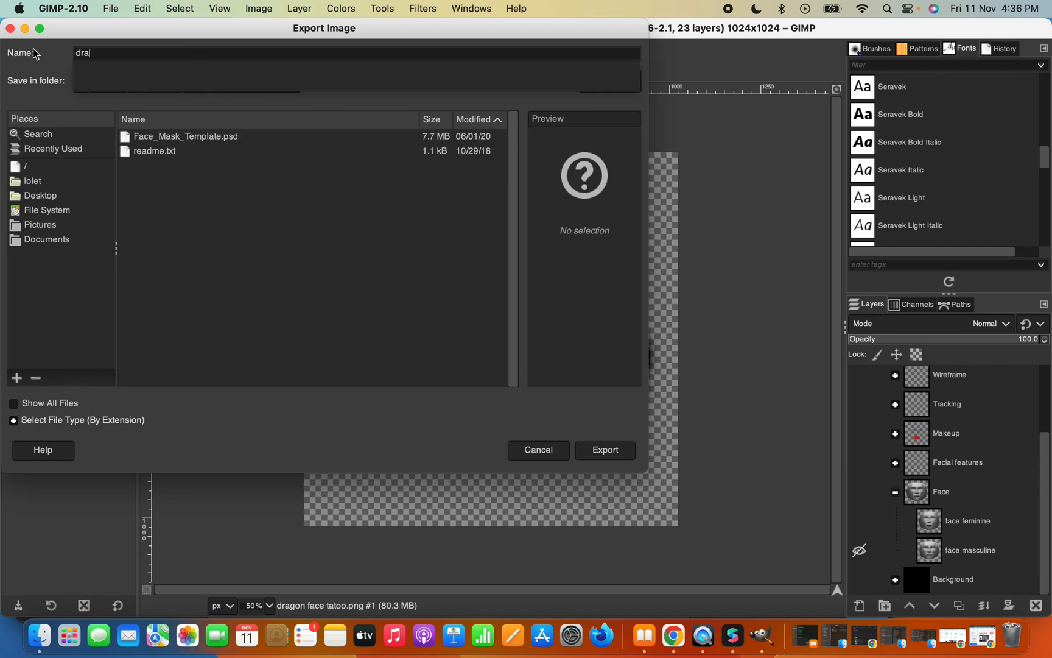
pyautogui.write('gon face')
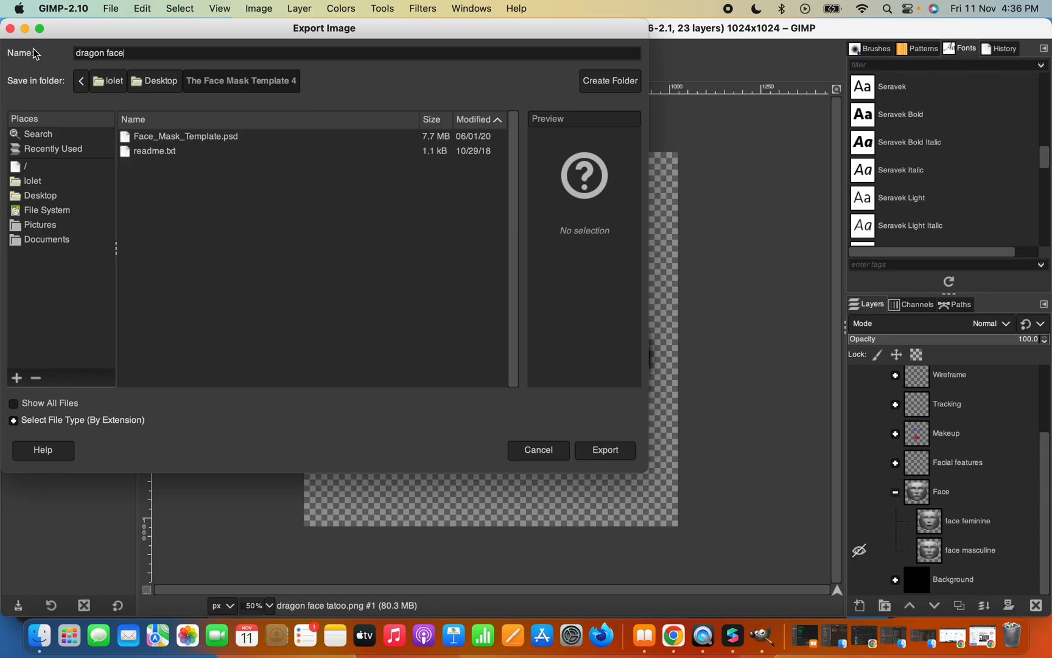
pyautogui.press('Return')
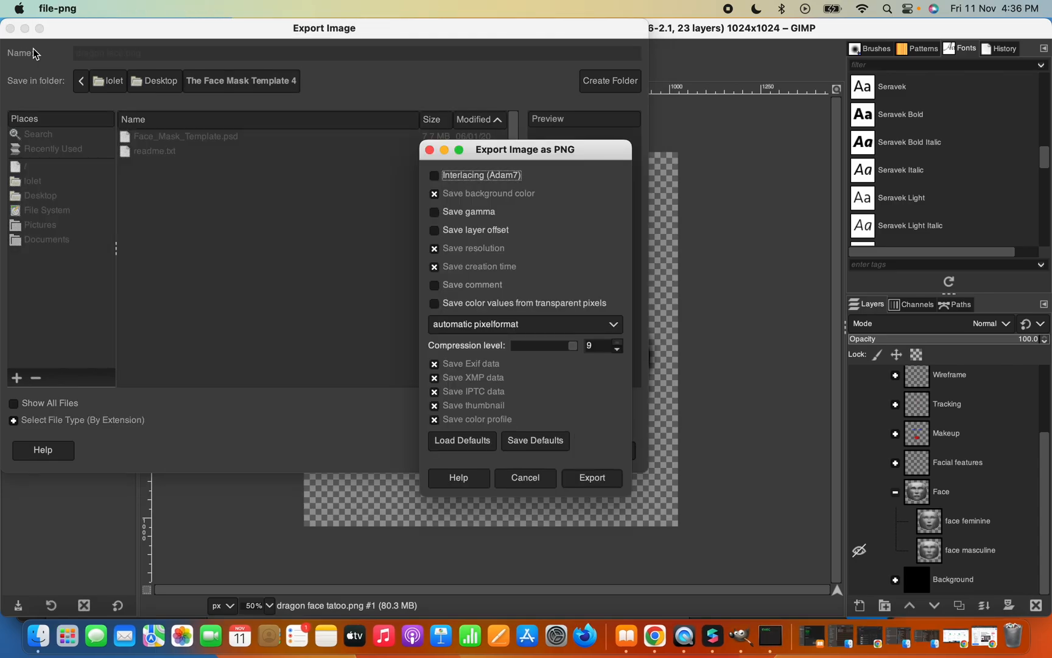
pyautogui.click(591, 479)
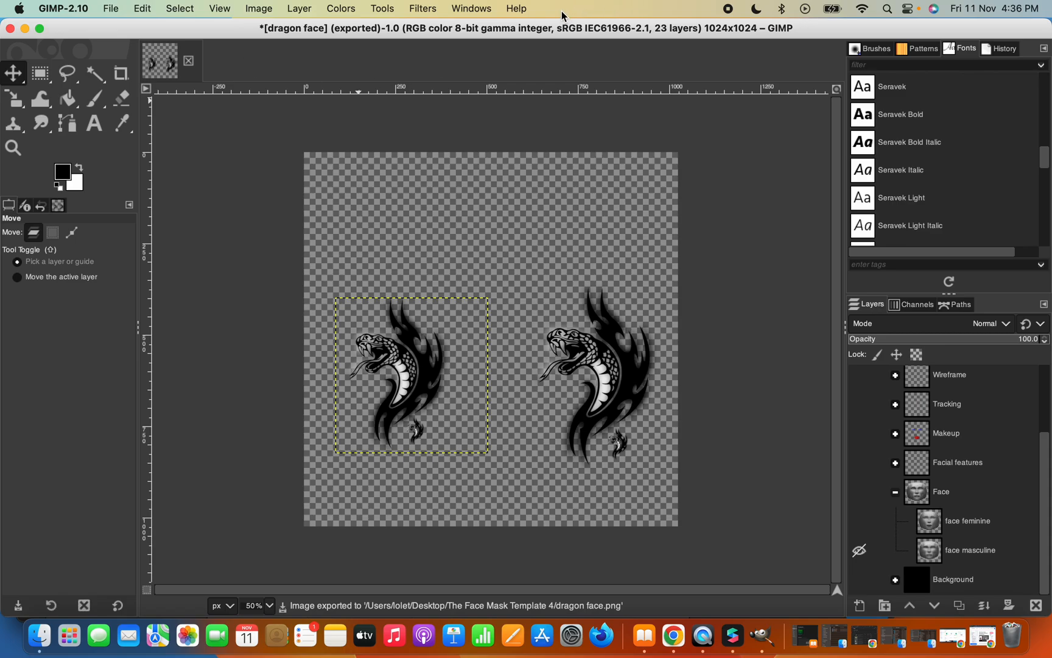
# Preview the exported dragon face.png in Finder's The Face Mask Template 4 folder and move the file onto the desktop
pyautogui.click(40, 29)
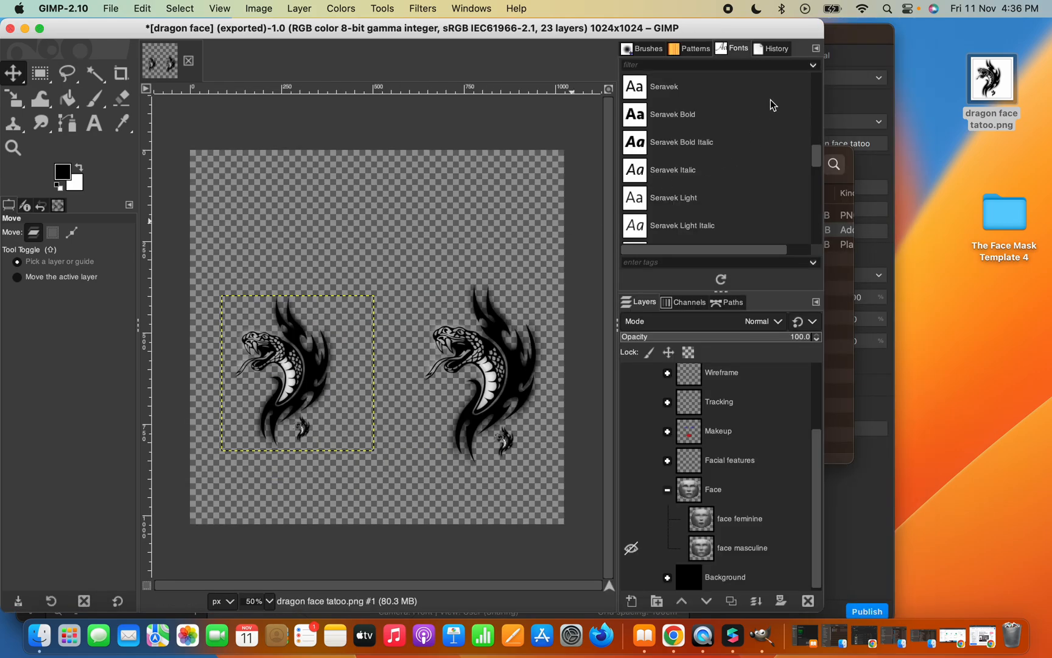
pyautogui.click(844, 187)
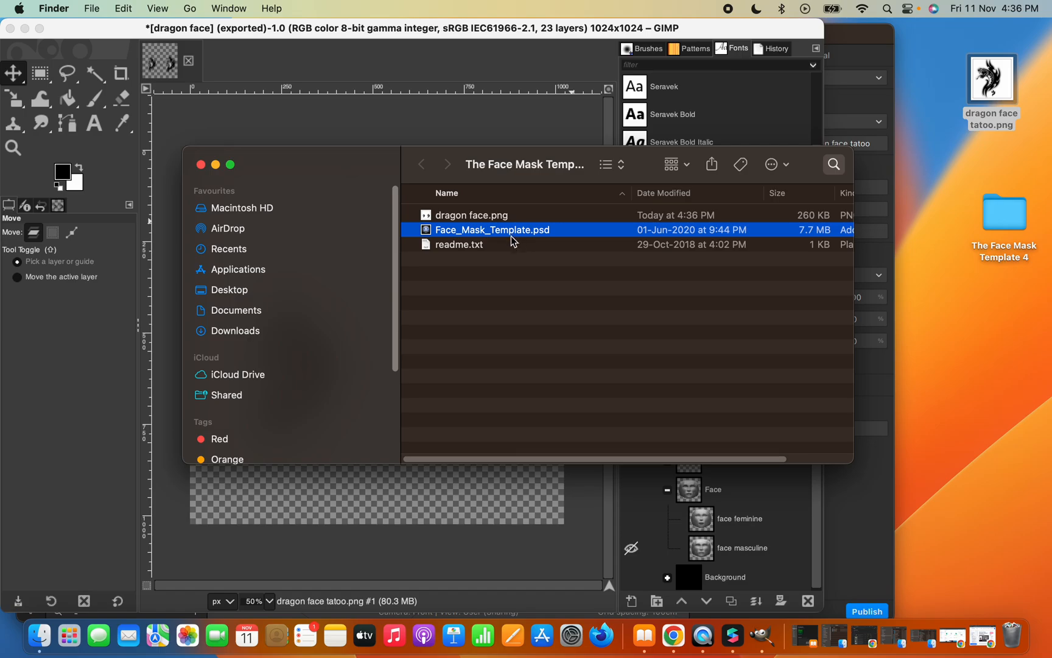
pyautogui.click(490, 217)
pyautogui.doubleClick(487, 217)
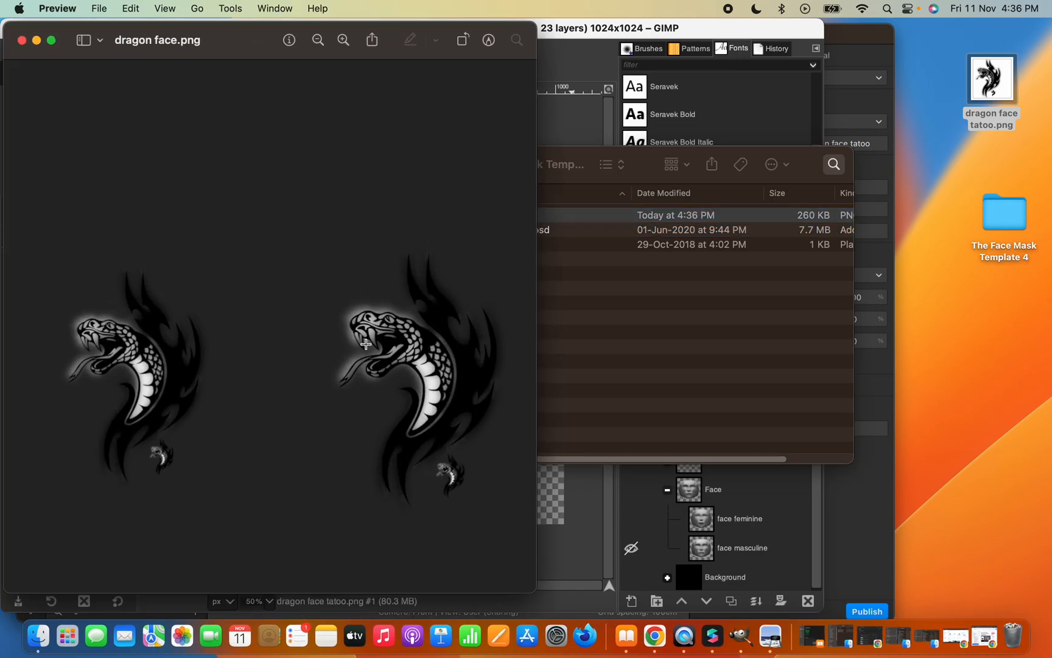
pyautogui.click(36, 41)
pyautogui.moveTo(523, 220); pyautogui.dragTo(977, 308)
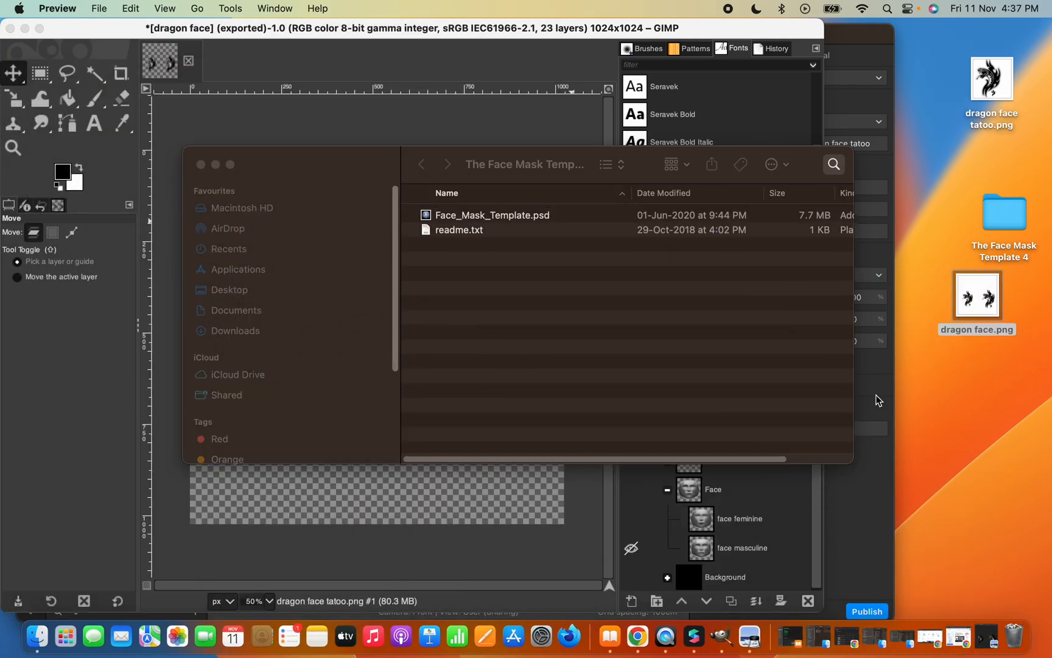
# Switch to Meta Spark Studio and import dragon face.png from the desktop as a texture asset
pyautogui.click(694, 636)
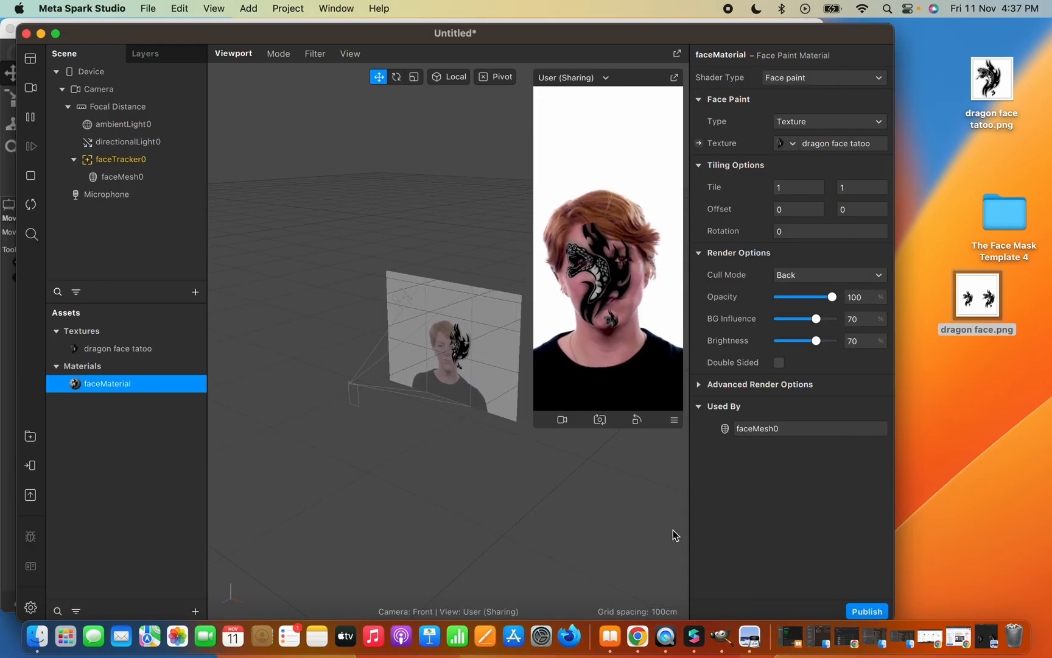
pyautogui.moveTo(985, 298); pyautogui.dragTo(135, 418)
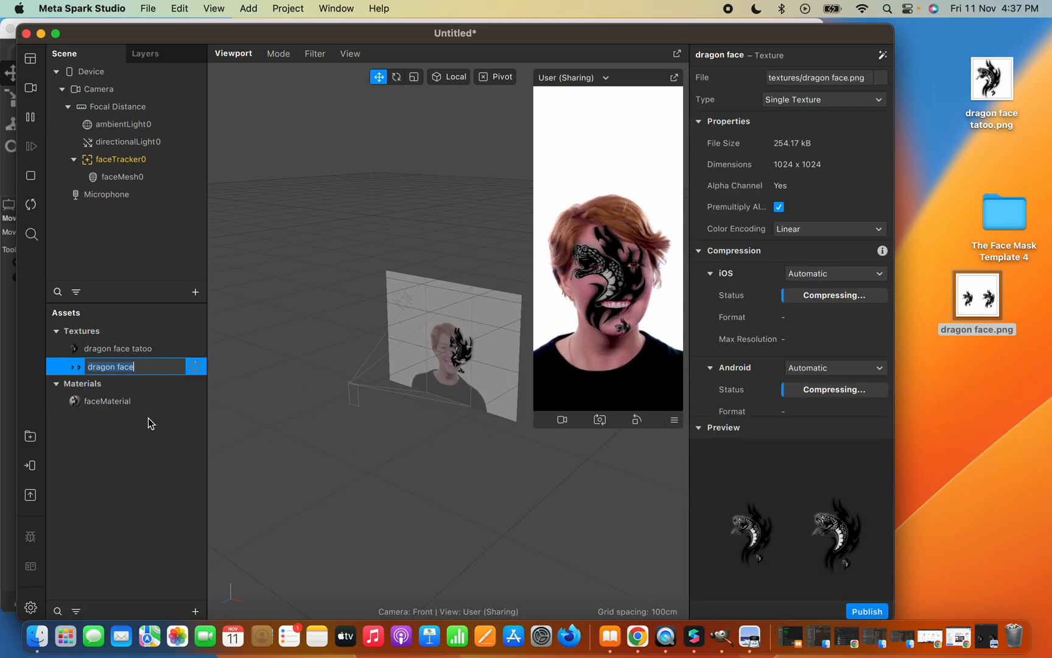
pyautogui.click(148, 417)
pyautogui.click(128, 371)
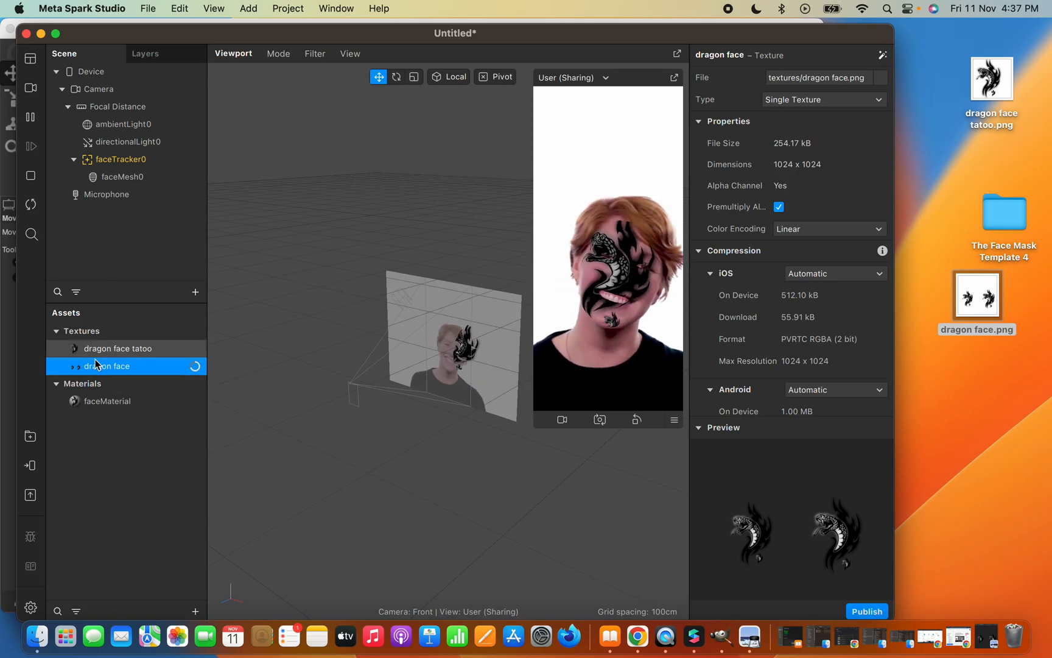
# Set faceMaterial's face paint texture to dragon face and enlarge the User (Sharing) preview
pyautogui.click(99, 400)
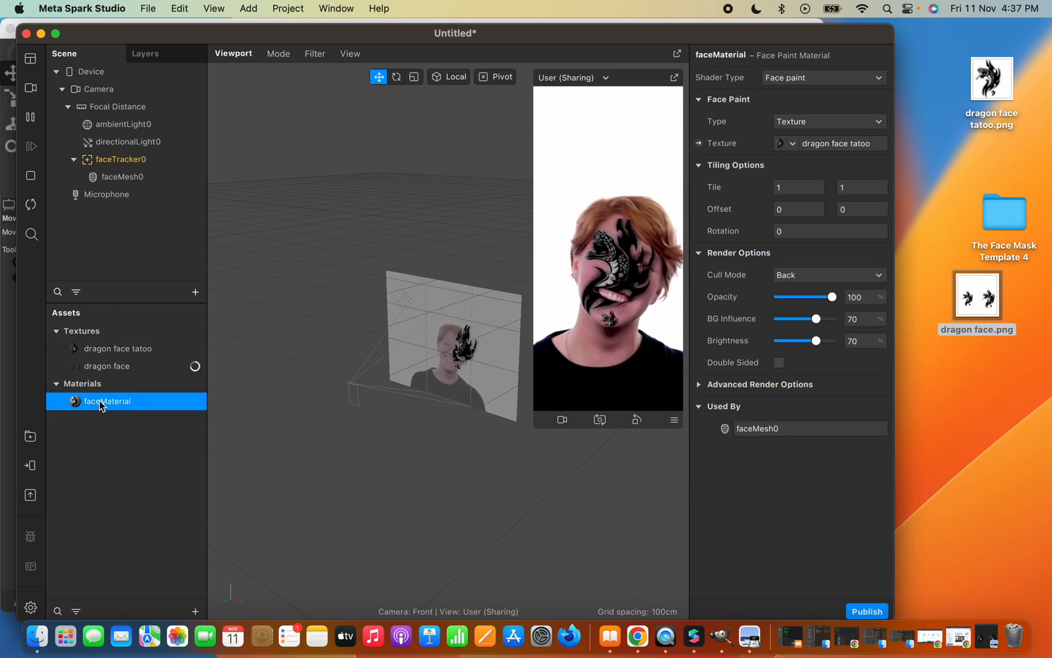
pyautogui.click(793, 143)
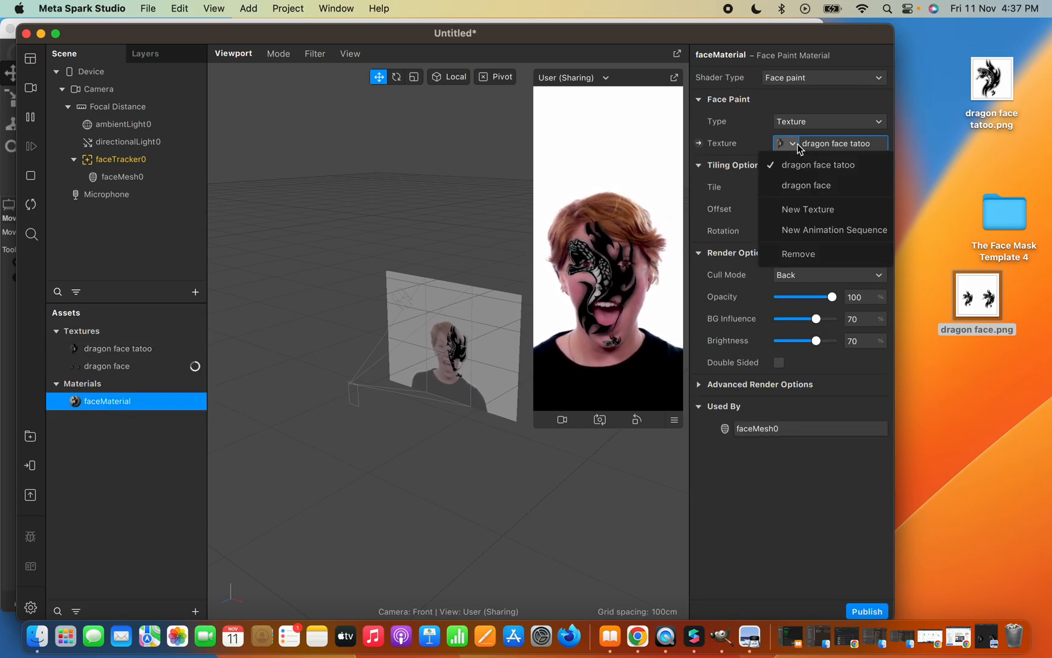
pyautogui.click(805, 186)
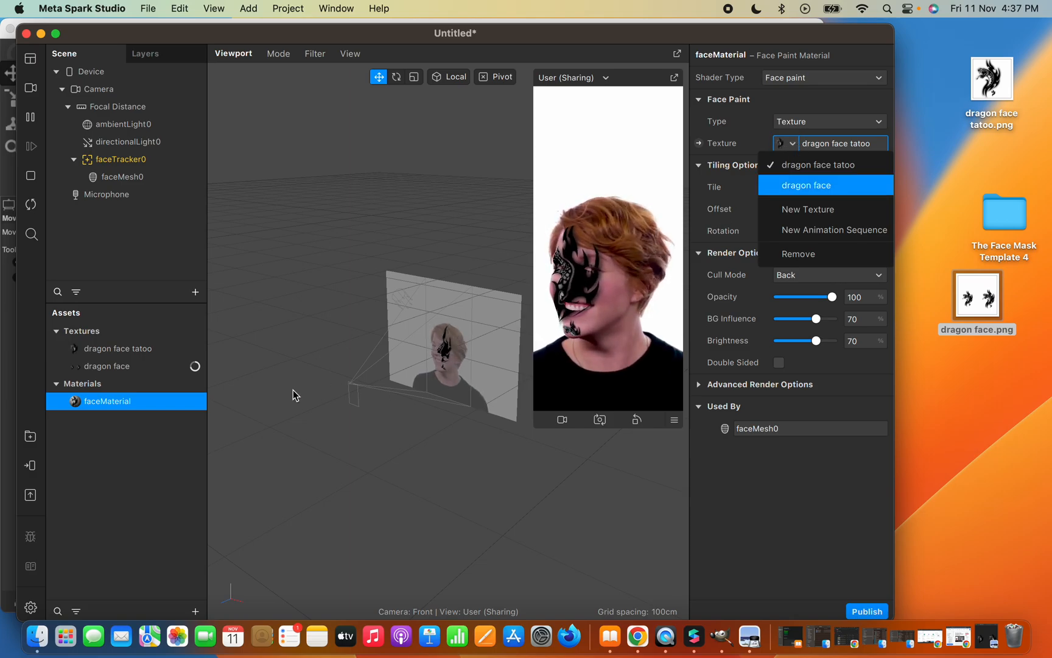
pyautogui.click(816, 190)
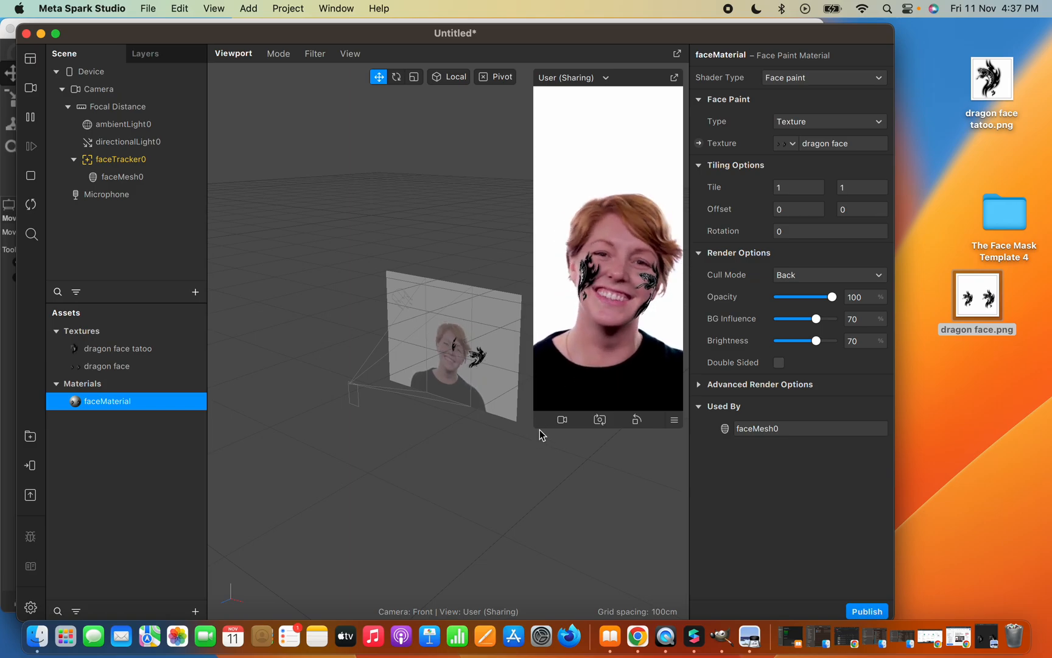
pyautogui.moveTo(539, 429); pyautogui.dragTo(503, 494)
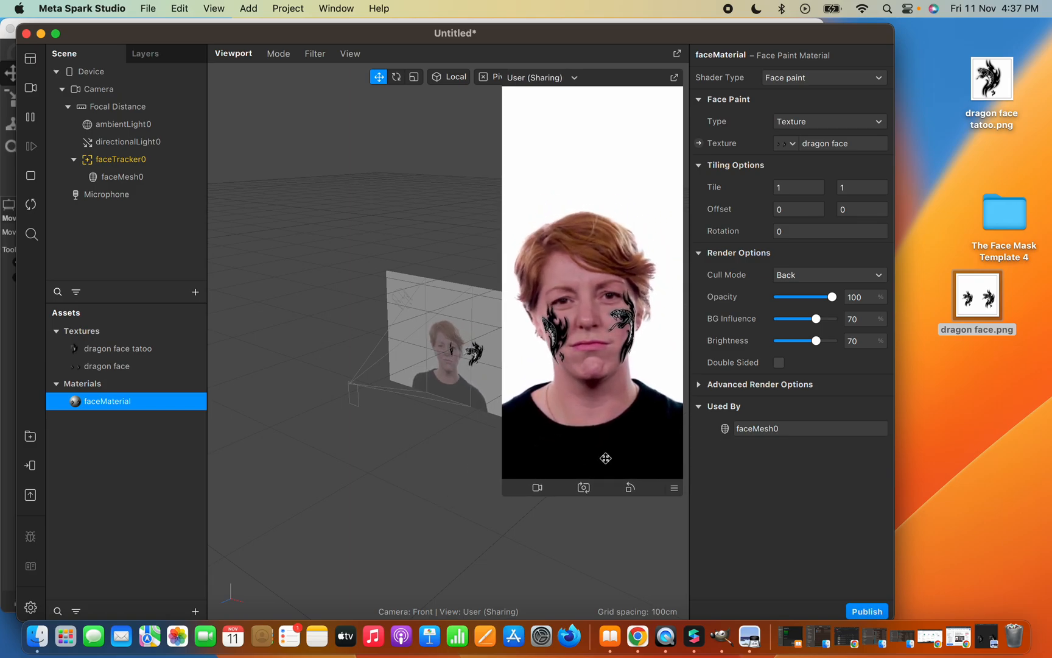